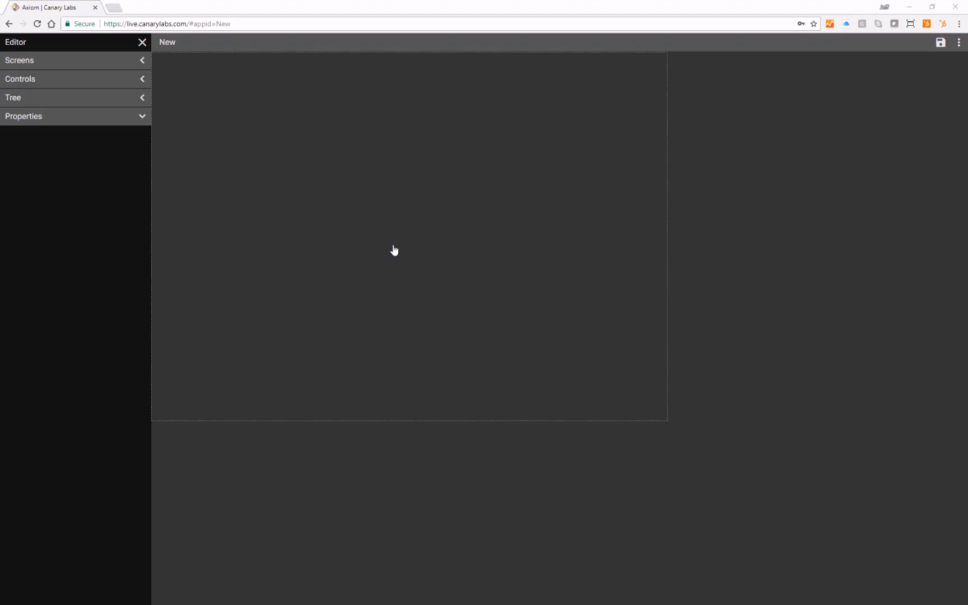
Assign the Oil Field asset Well1, of type Well, to the blank screen
click(391, 245)
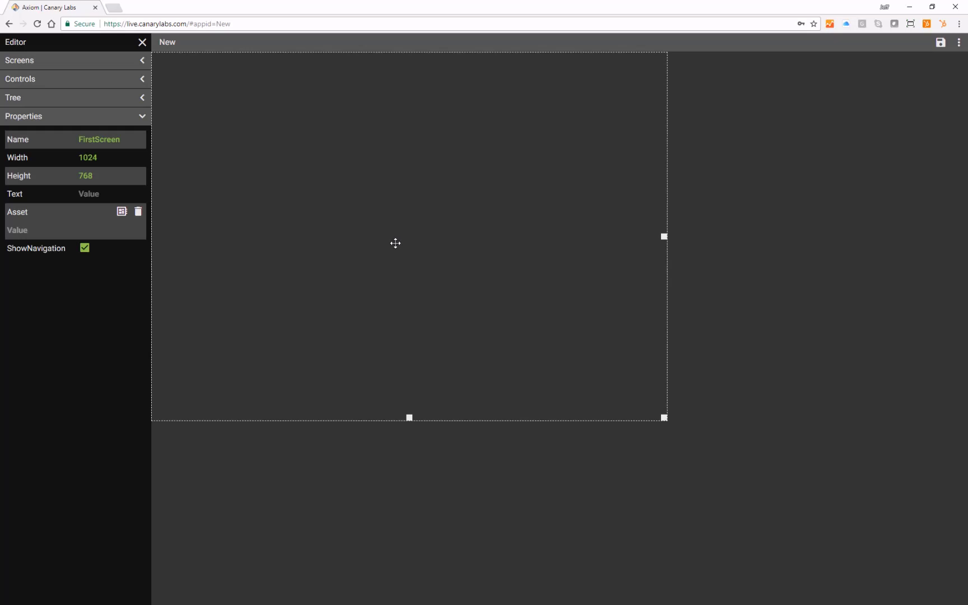
click(122, 214)
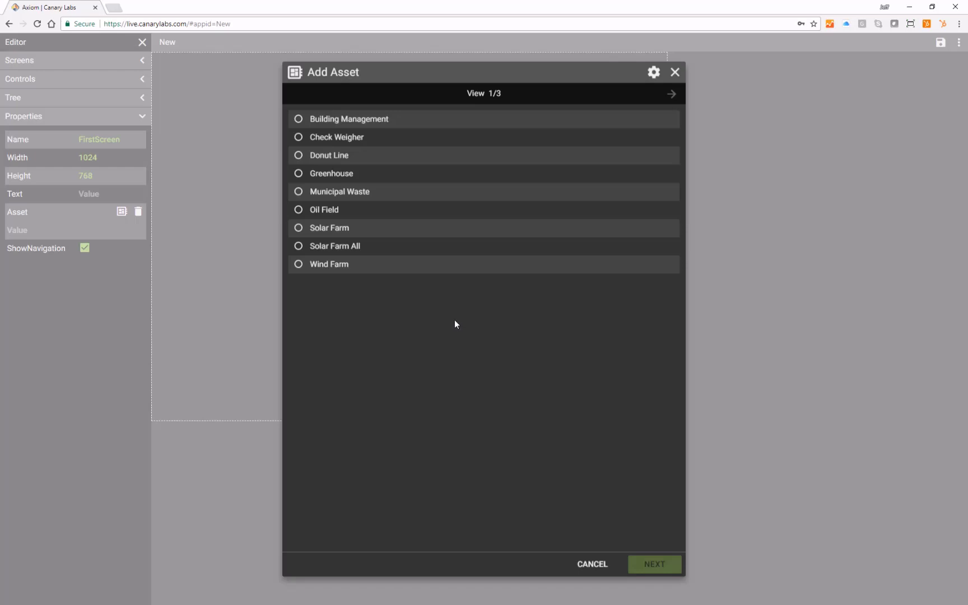
click(298, 211)
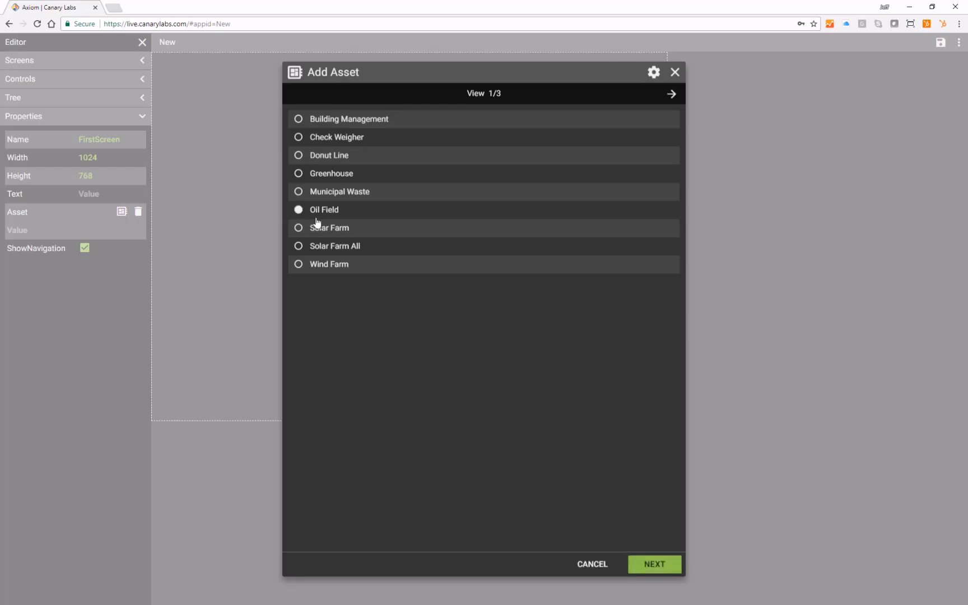
click(642, 565)
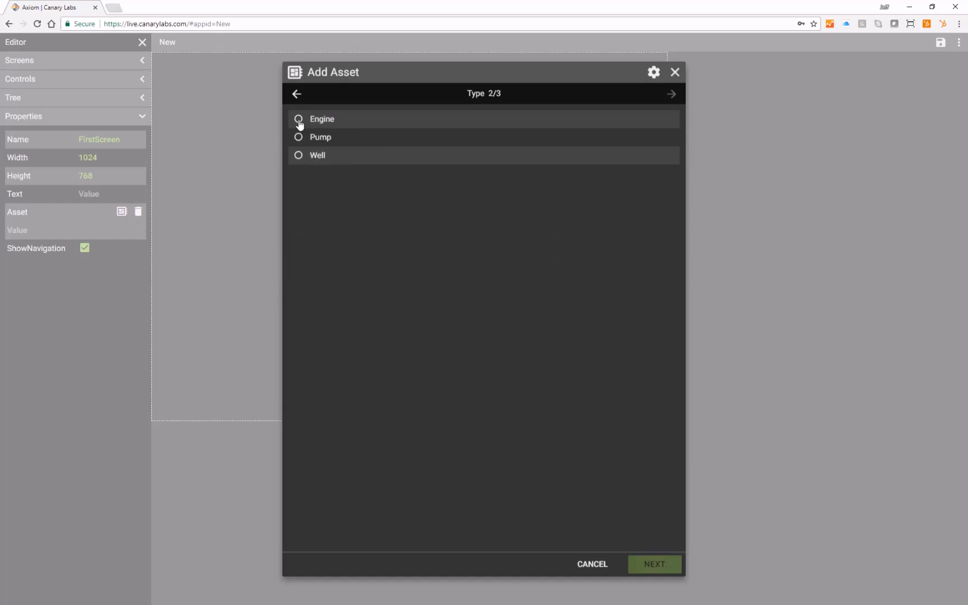
click(300, 157)
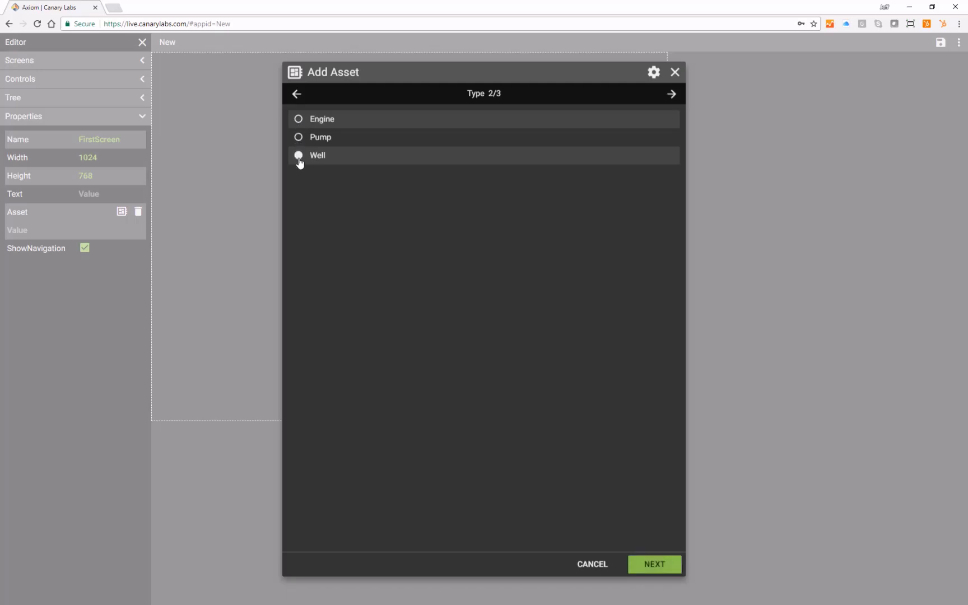
click(653, 566)
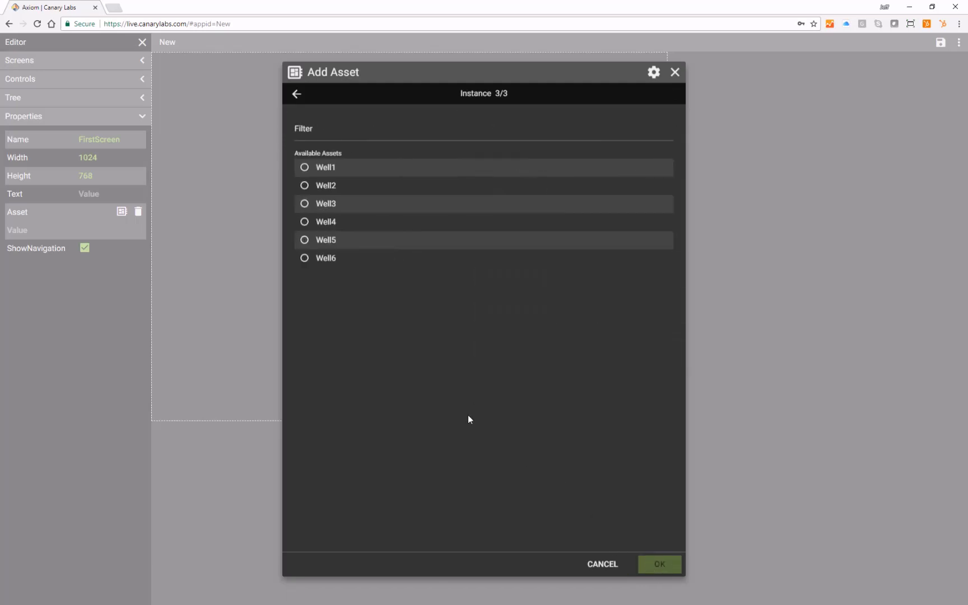
click(304, 167)
click(667, 572)
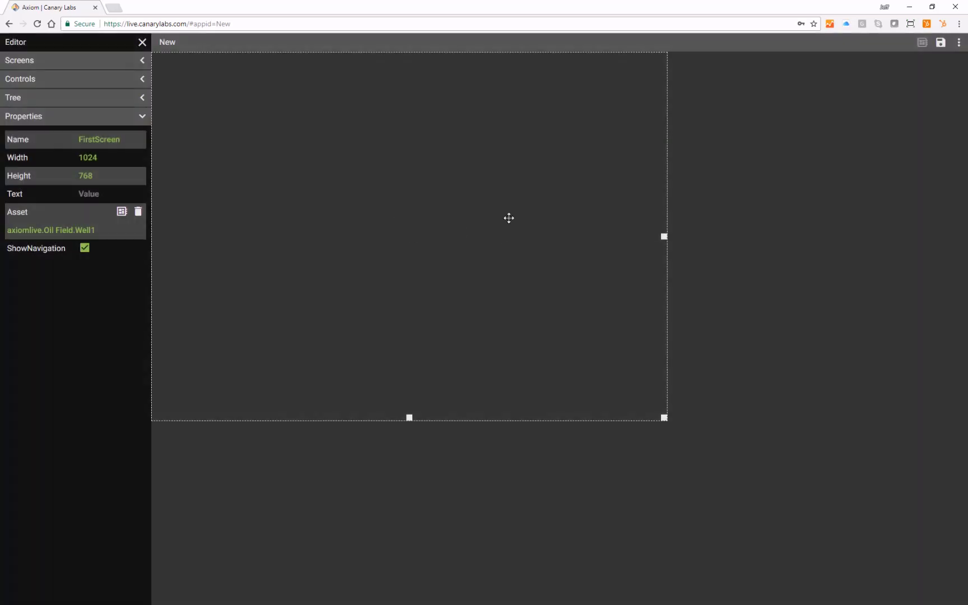
Add an Asset Label control near the screen's upper-left corner, at about X 18, Y 18
click(137, 82)
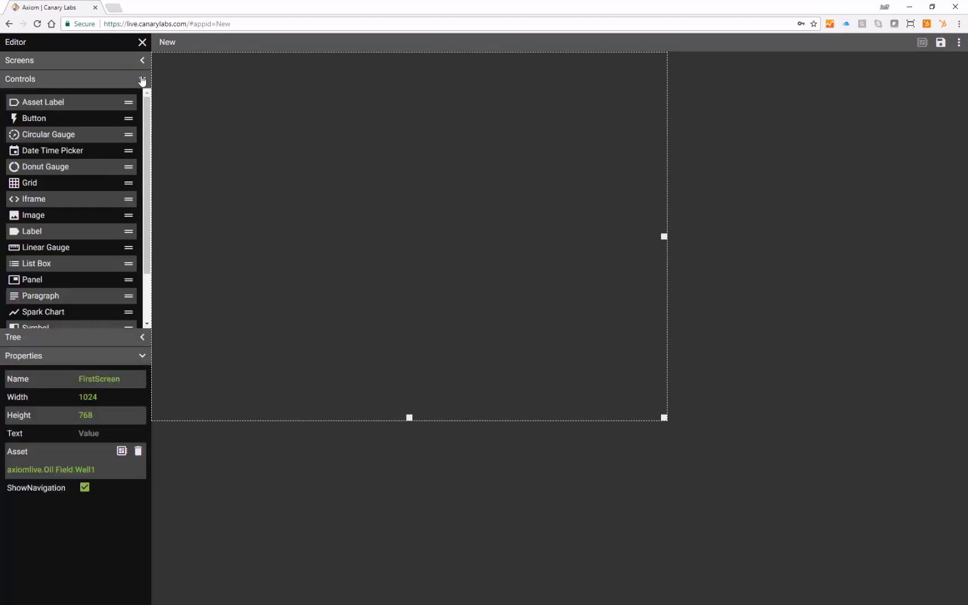
click(128, 102)
drag(129, 102, 303, 81)
drag(238, 82, 217, 71)
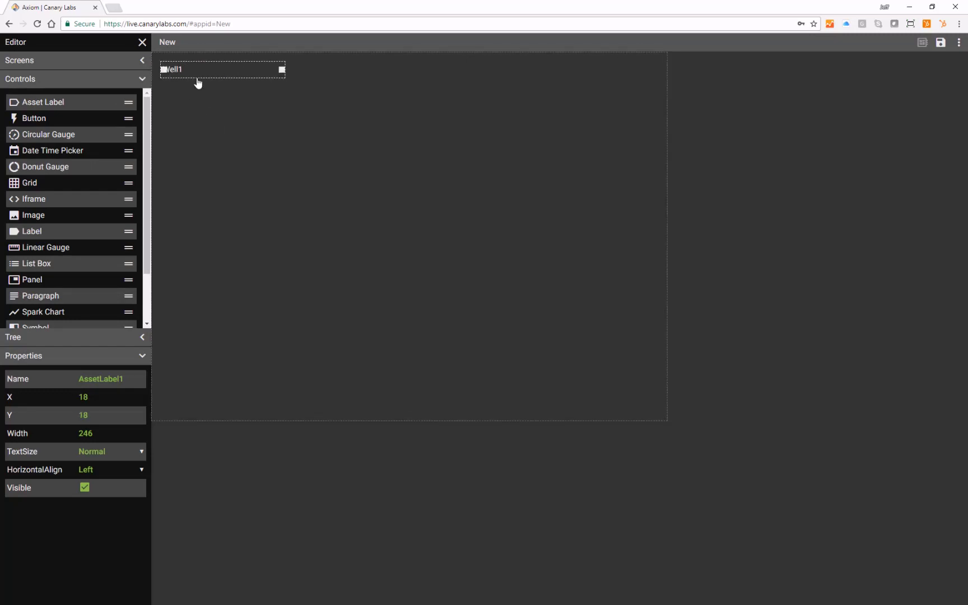
Place a Donut Gauge below the asset label at about X 24, Y 72, and a Linear Gauge beneath it at about X 42, Y 186
drag(129, 167, 187, 103)
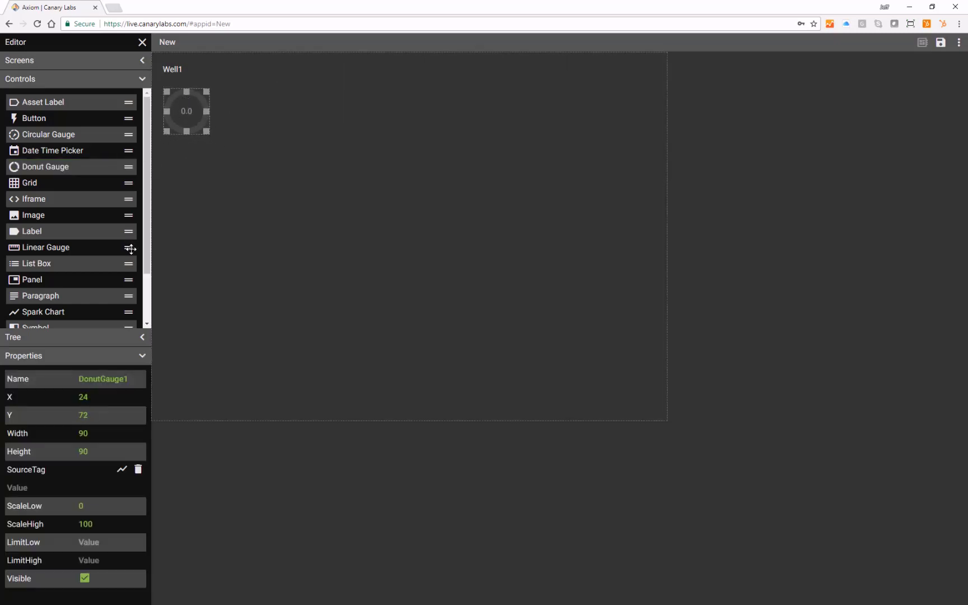
drag(129, 248, 195, 173)
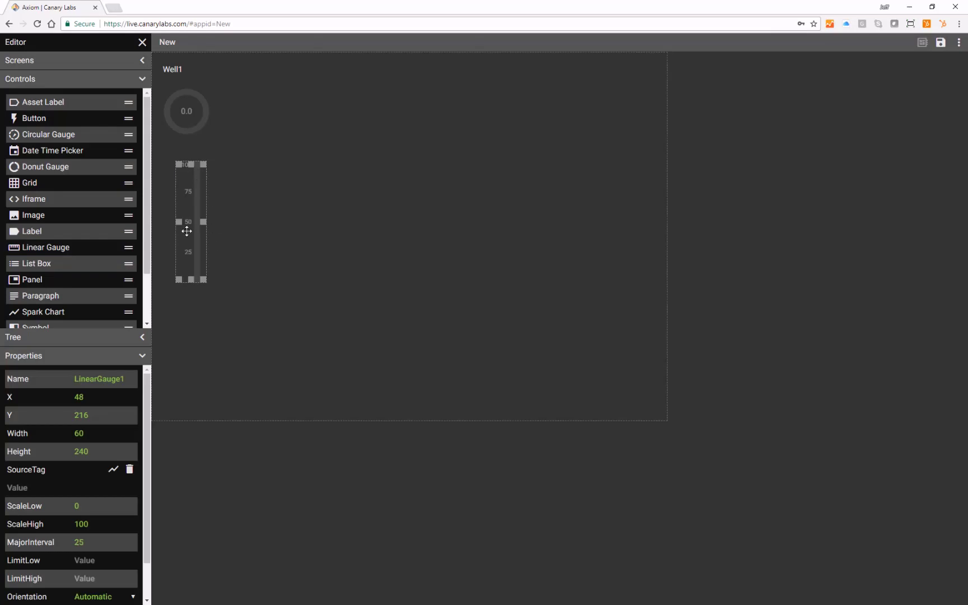
drag(189, 230, 185, 216)
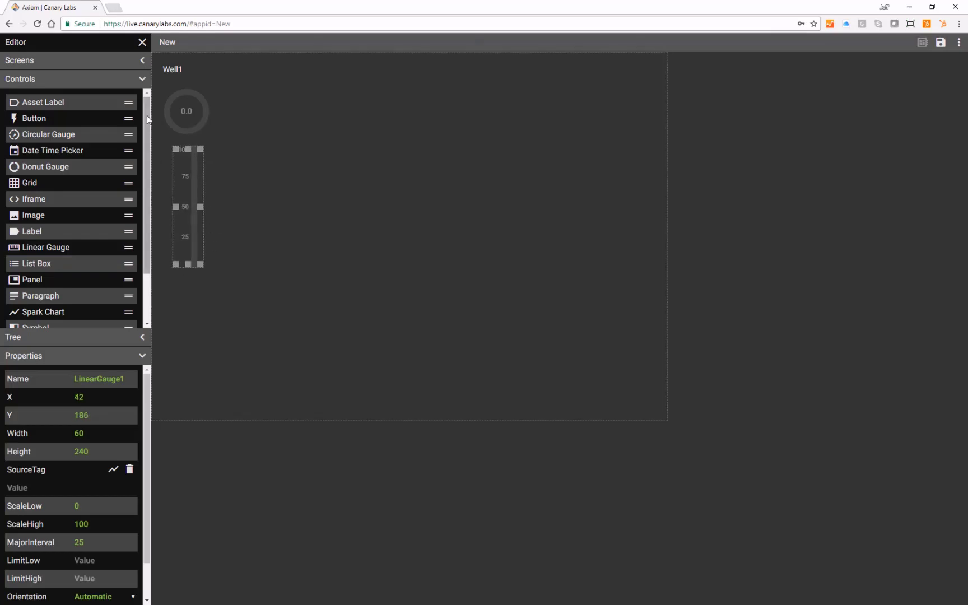
click(142, 81)
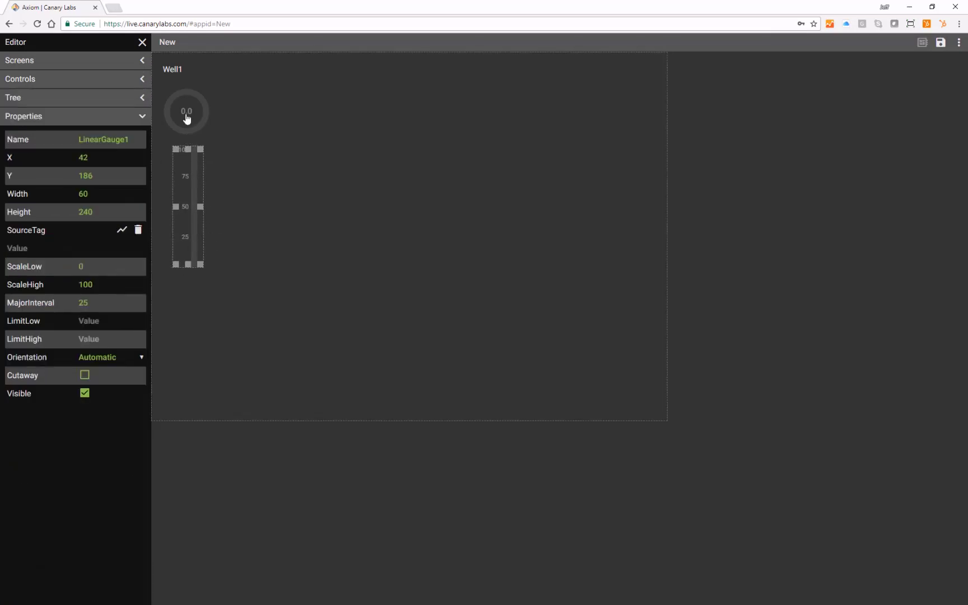
Set the donut gauge's source tag to Engine1.Fuel_Pressure from Oil Field Well1
click(187, 117)
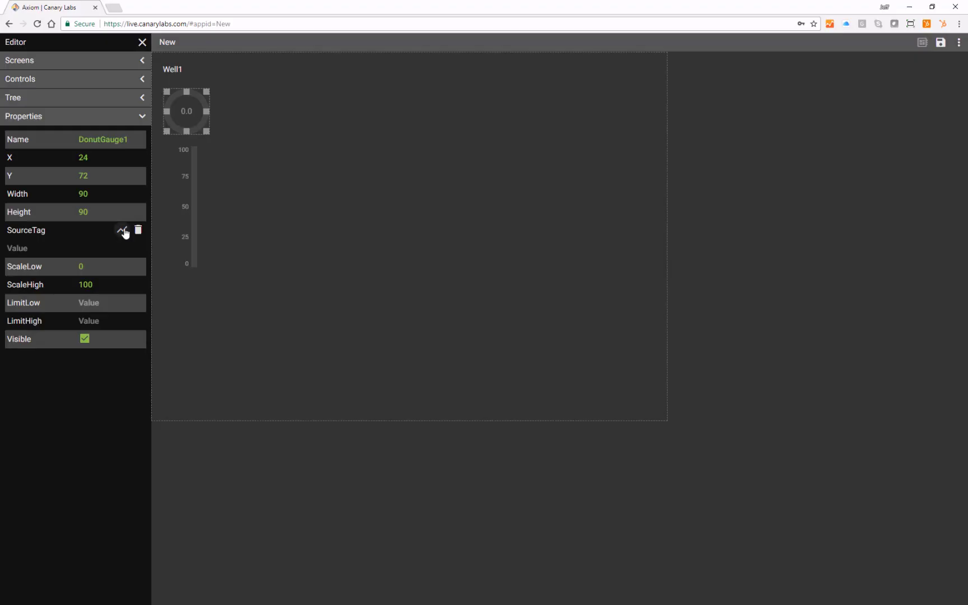
click(123, 230)
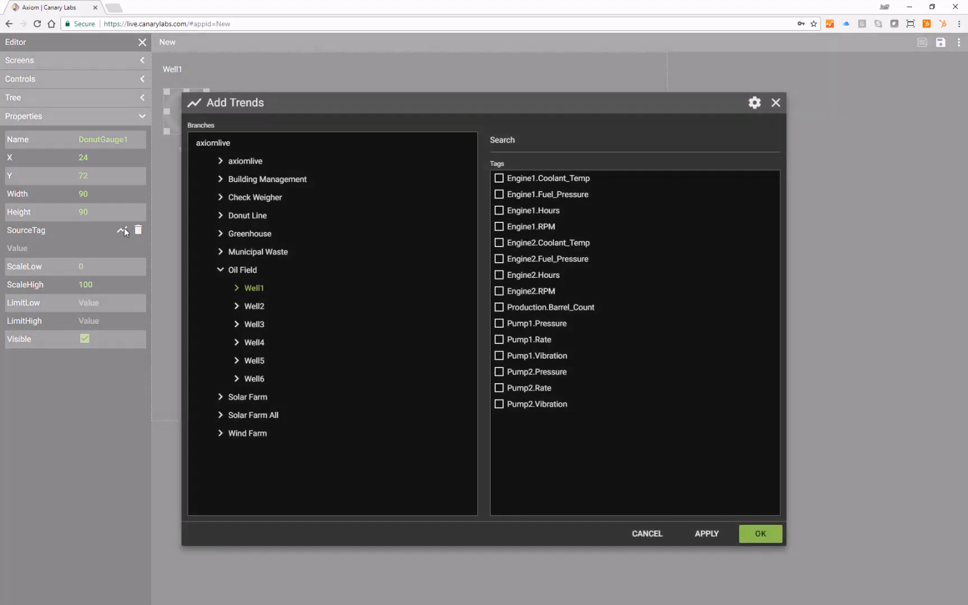
click(224, 270)
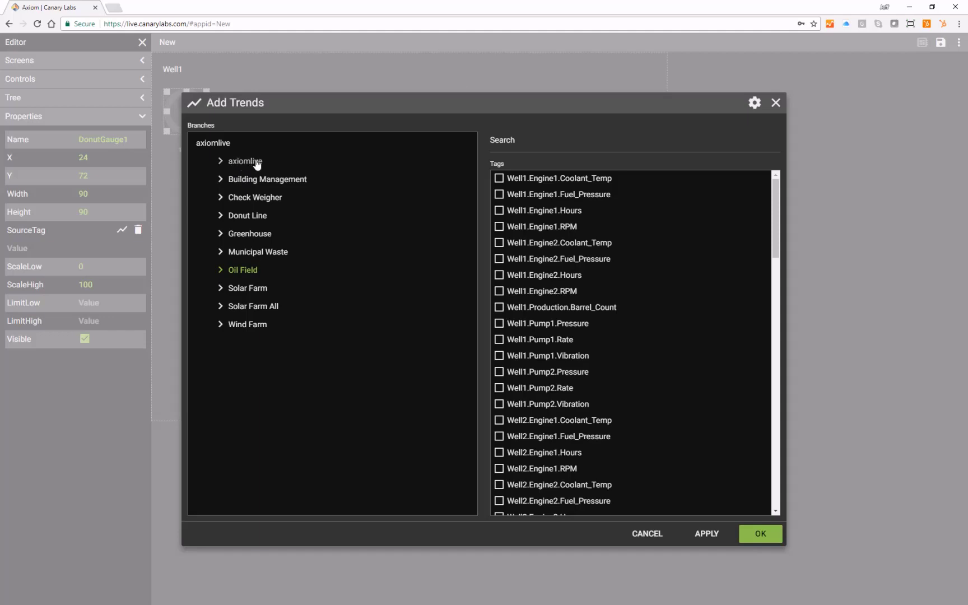
click(221, 271)
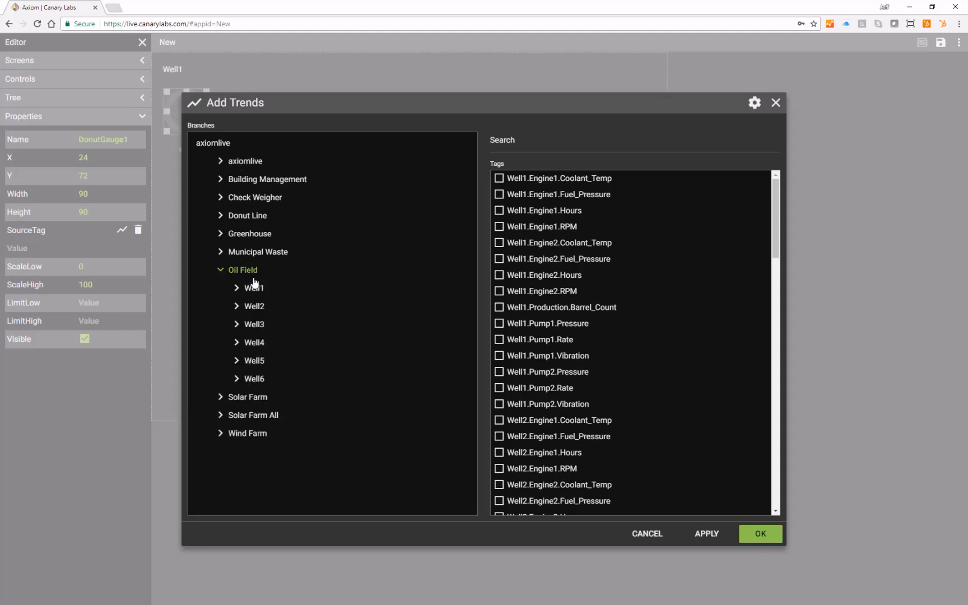
click(258, 290)
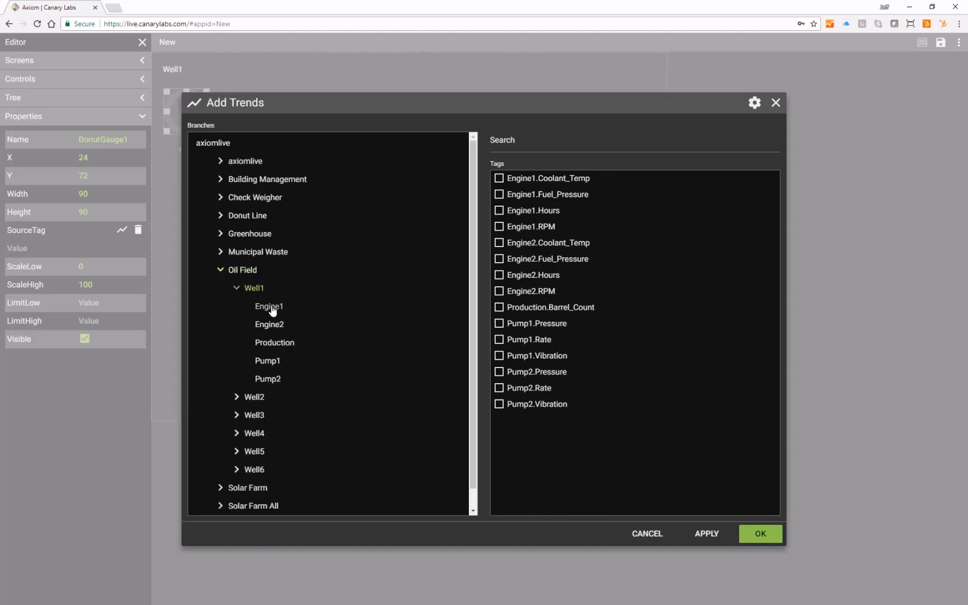
click(523, 196)
click(765, 537)
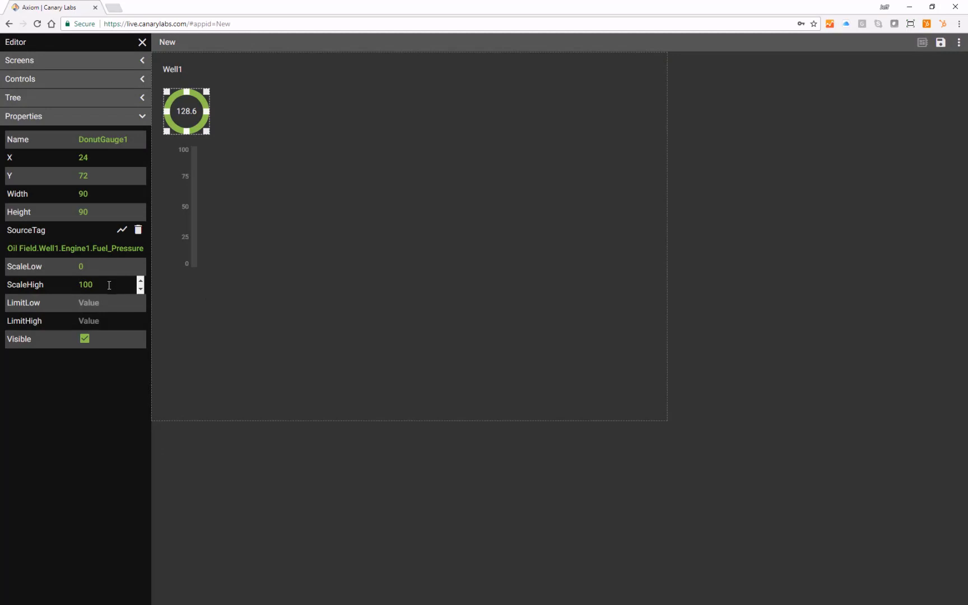
Set the donut gauge's ScaleHigh to 300
drag(110, 286, 44, 283)
text(300)
key(Return)
Set the linear gauge's source tag to Engine1.RPM from Oil Field Well1
click(191, 213)
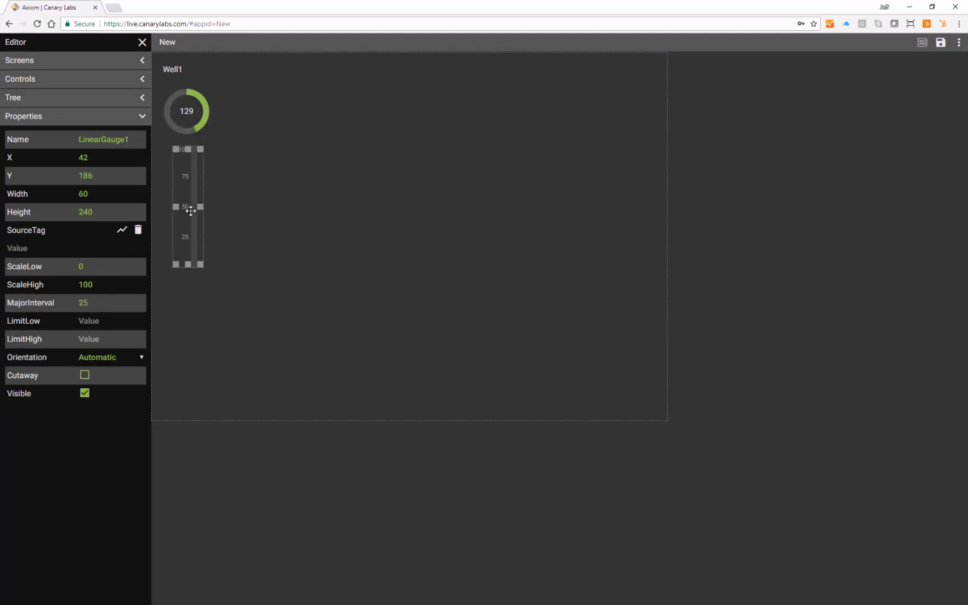
click(123, 230)
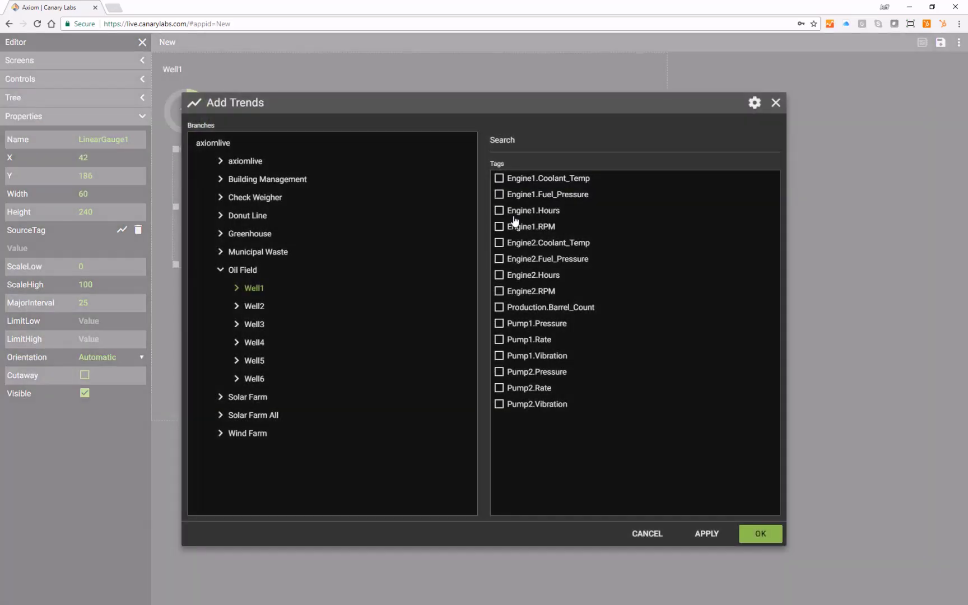
click(515, 229)
click(763, 539)
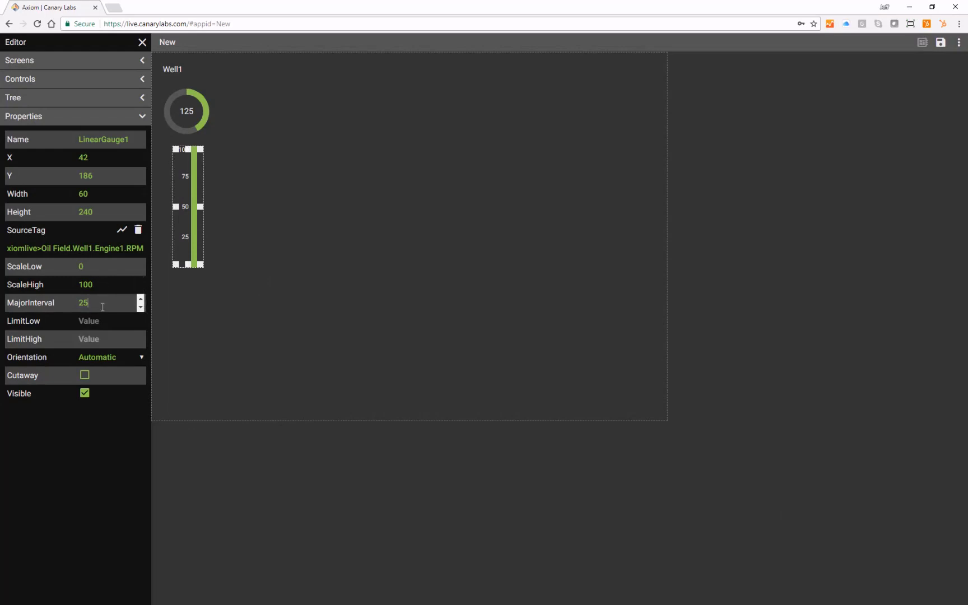
Set the linear gauge's MajorInterval to 250 and its ScaleHigh to 3500
click(101, 304)
text(0)
click(112, 285)
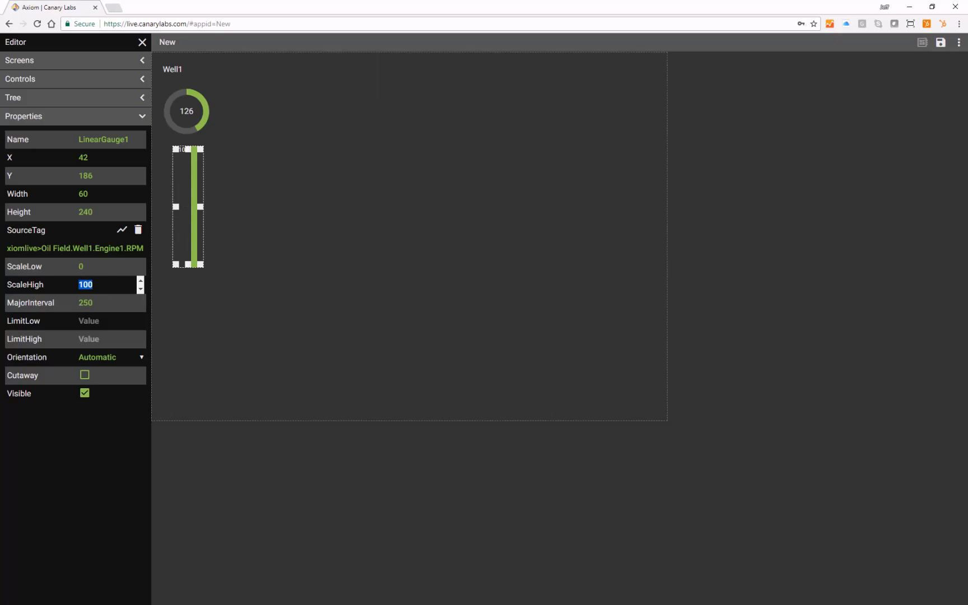
text(35)
key(Return)
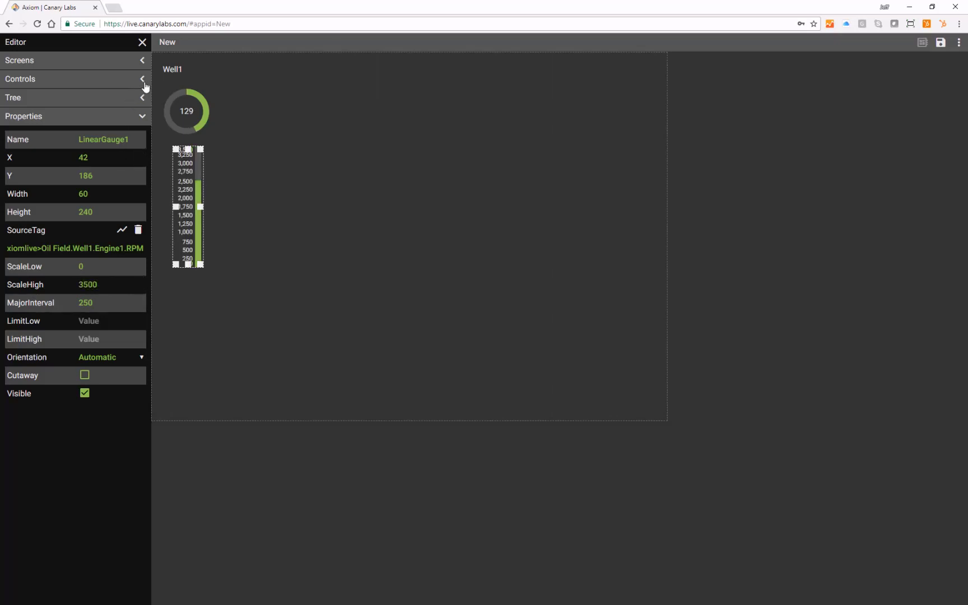
Add a Trend Graph beside the gauges at about X 168, Y 30, and widen it to about 828
click(144, 79)
scroll(133, 293, down, 2)
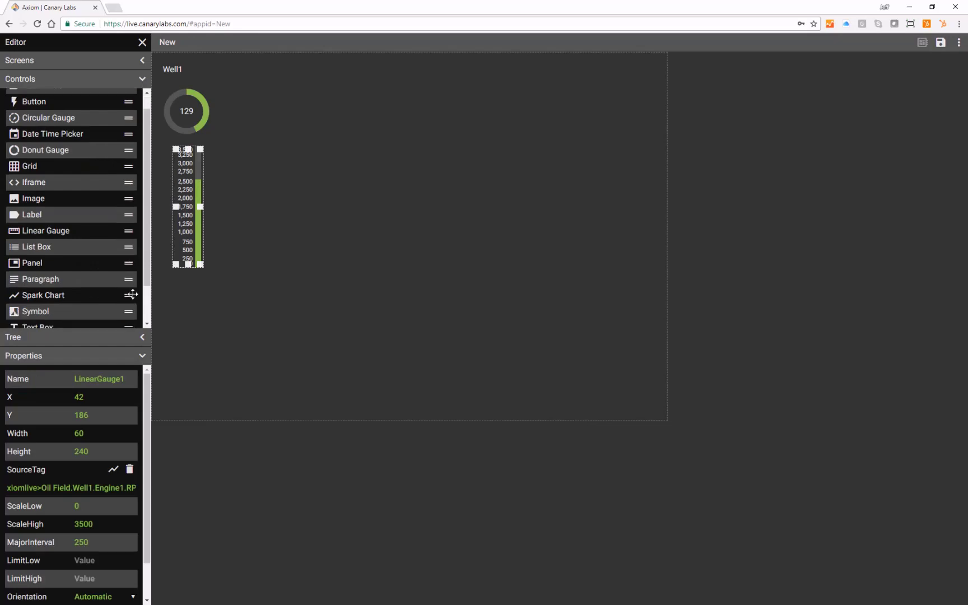
drag(127, 298, 398, 151)
drag(423, 235, 300, 162)
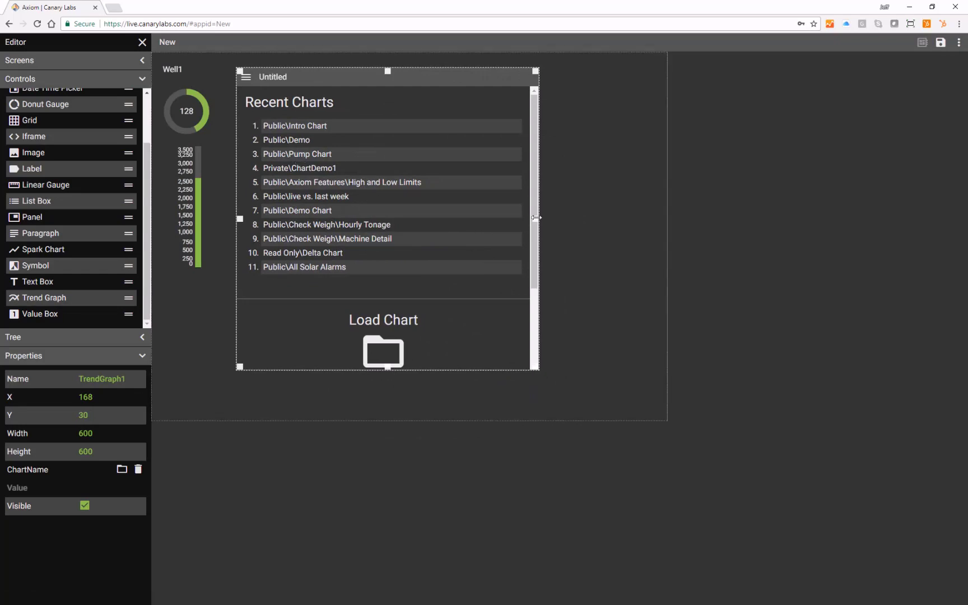
drag(535, 219, 654, 219)
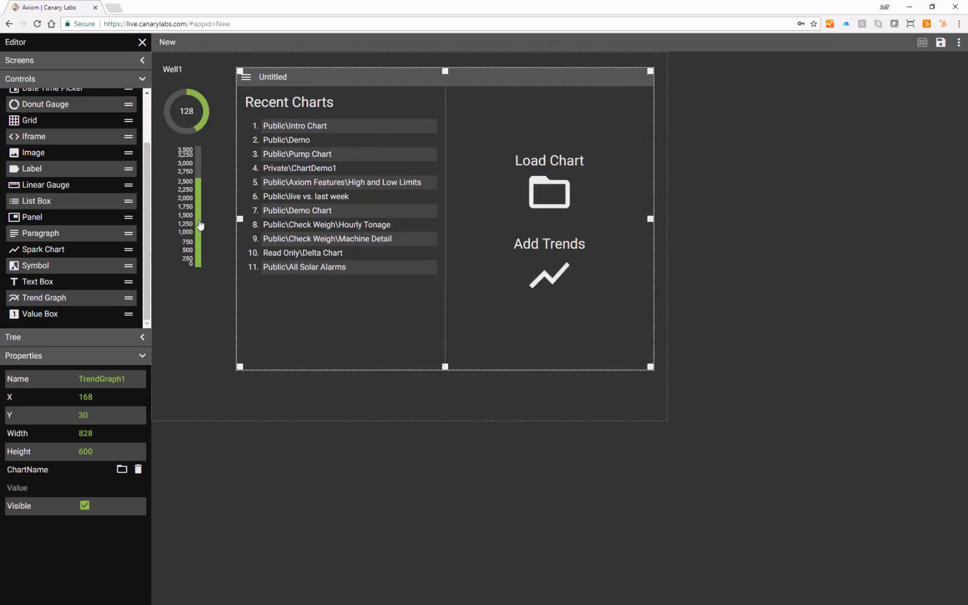
Stretch the linear gauge downward to a height of about 510 and extend the trend graph's lower edge to match
click(189, 258)
drag(189, 264, 188, 400)
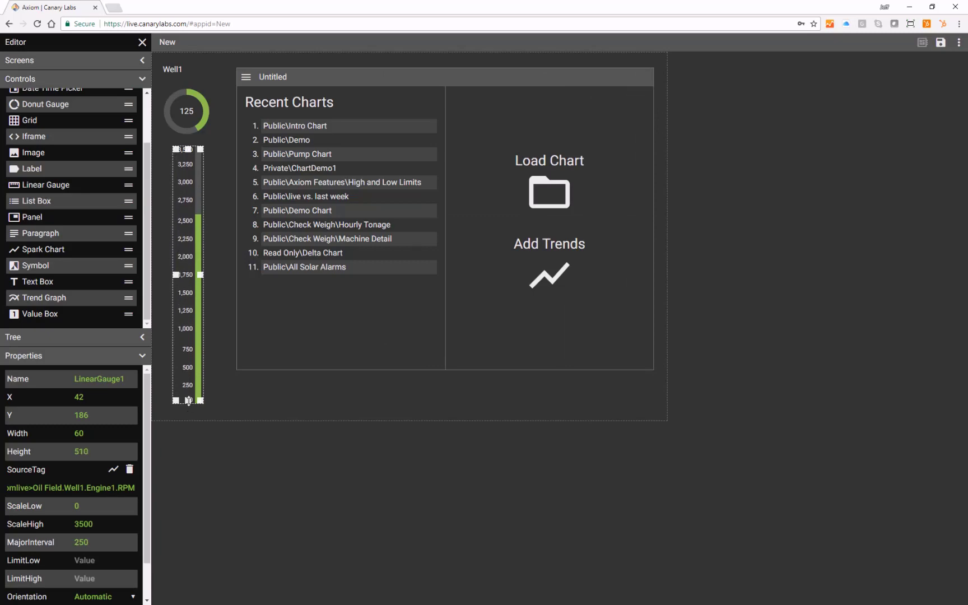
click(371, 255)
drag(444, 365, 444, 400)
Exit the editor and add the Well1 trends Engine1.Fuel_Pressure and Engine1.RPM to the trend graph
click(143, 43)
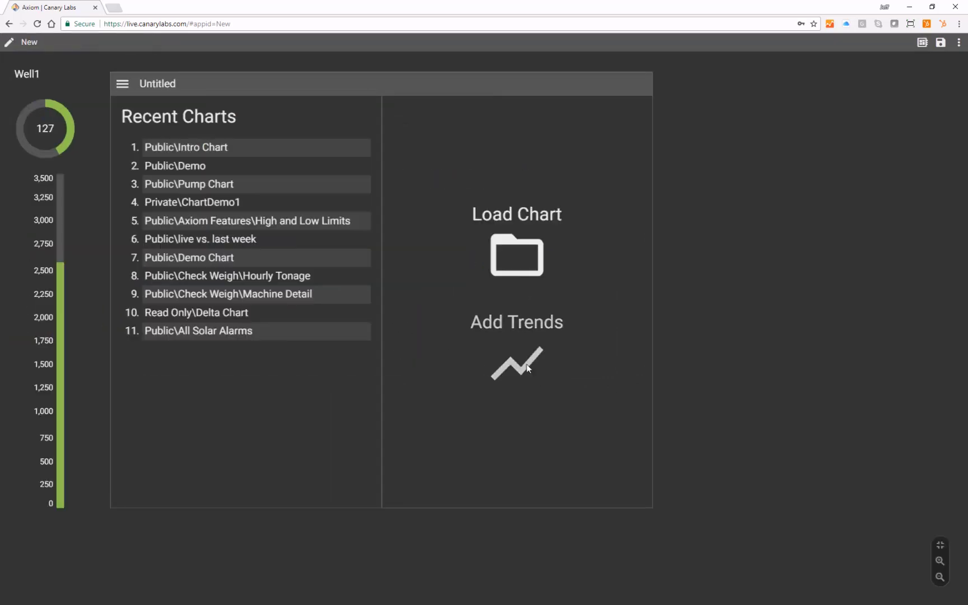
click(527, 368)
click(234, 272)
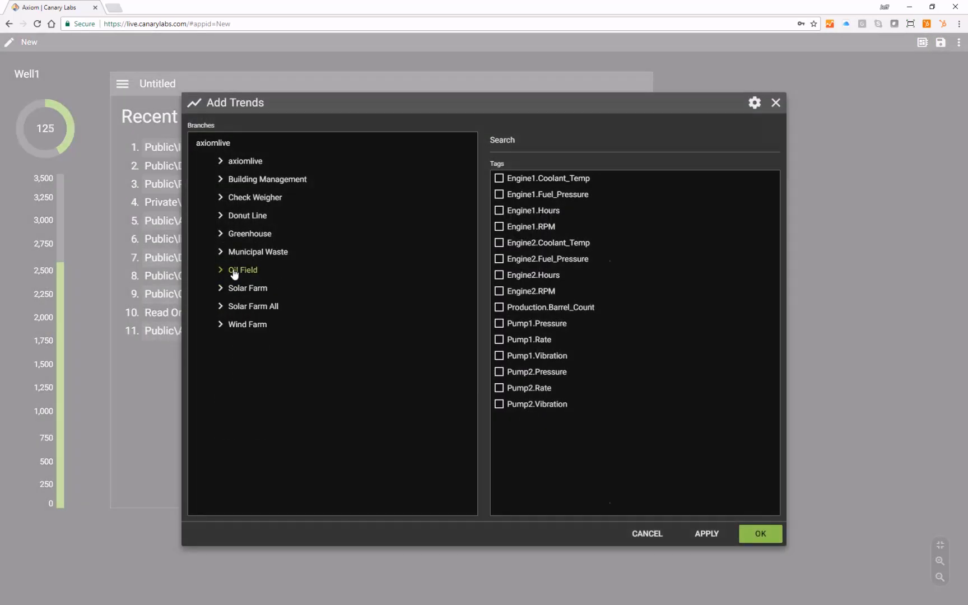
click(248, 271)
click(257, 288)
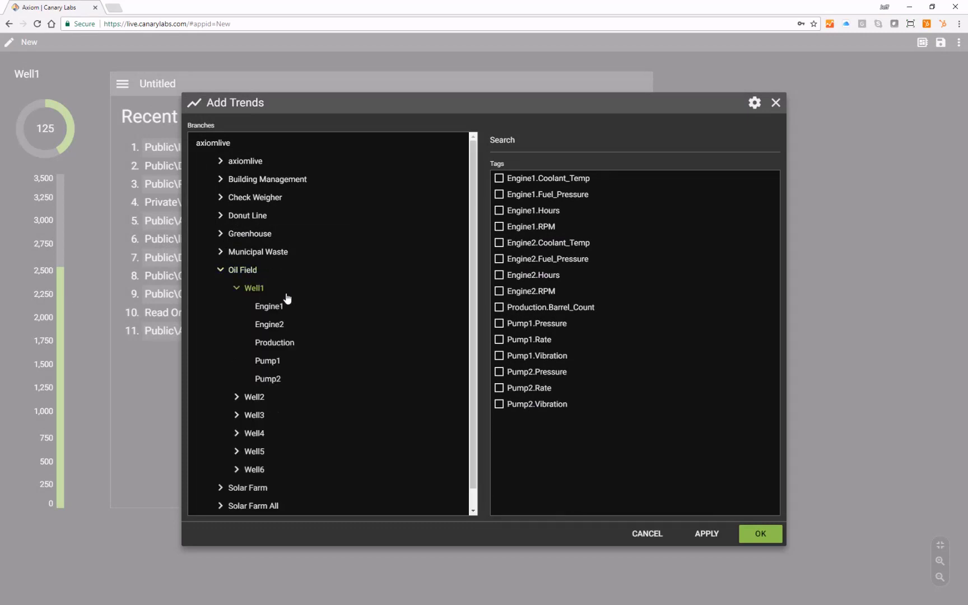
click(499, 179)
click(499, 194)
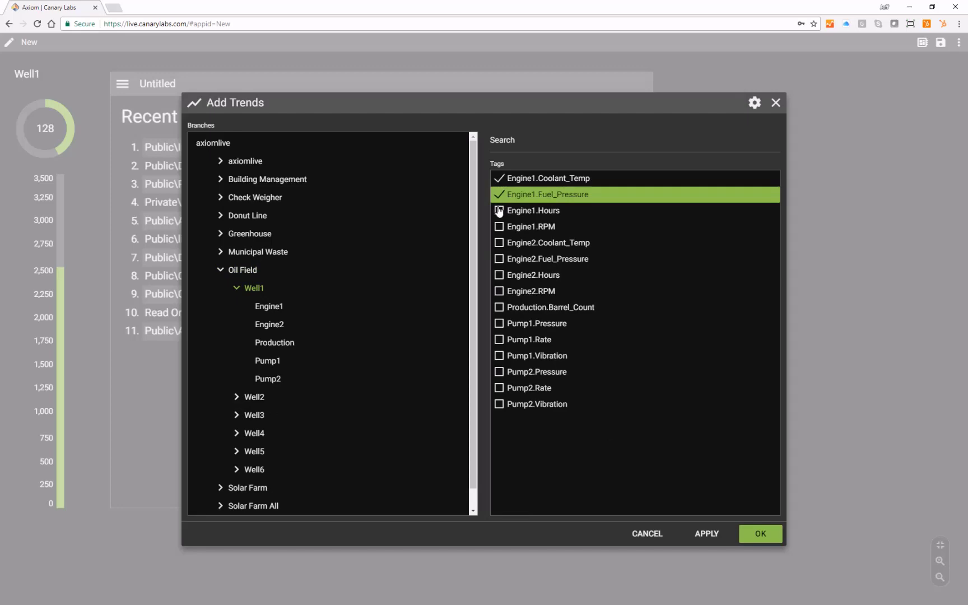
click(500, 211)
click(500, 179)
click(498, 226)
click(499, 210)
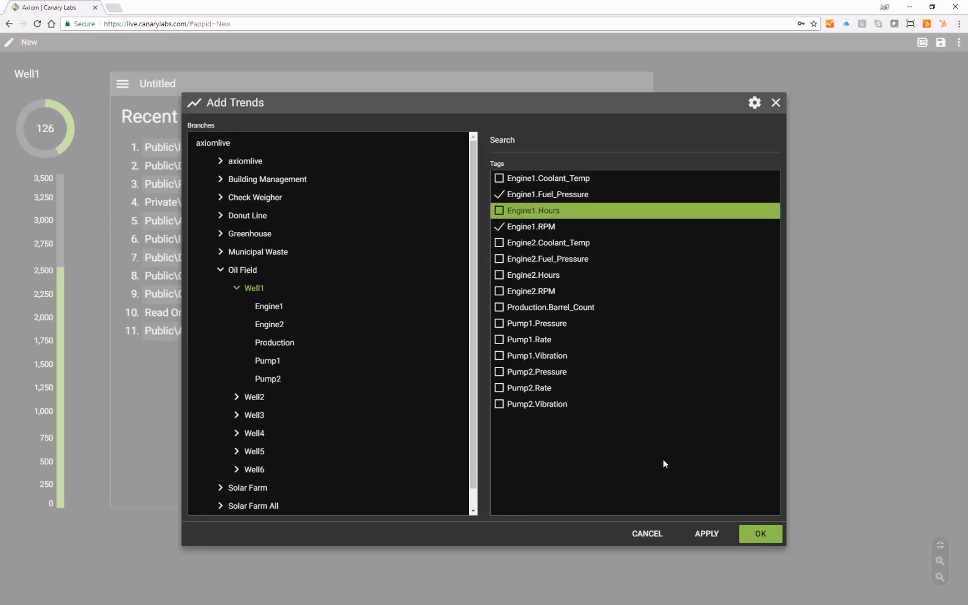
click(761, 534)
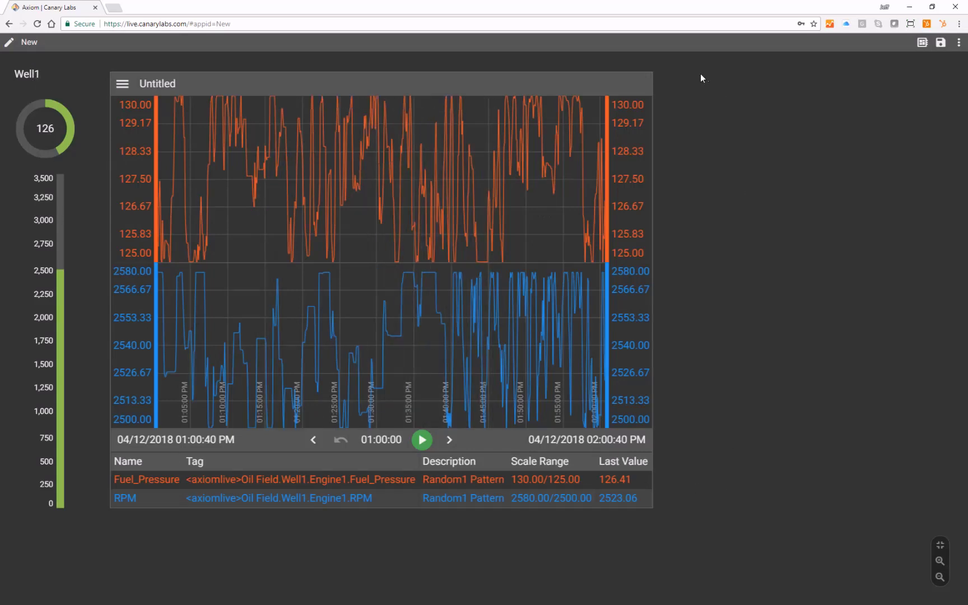
Switch the screen's asset to Well2, and after that to Well5
click(923, 44)
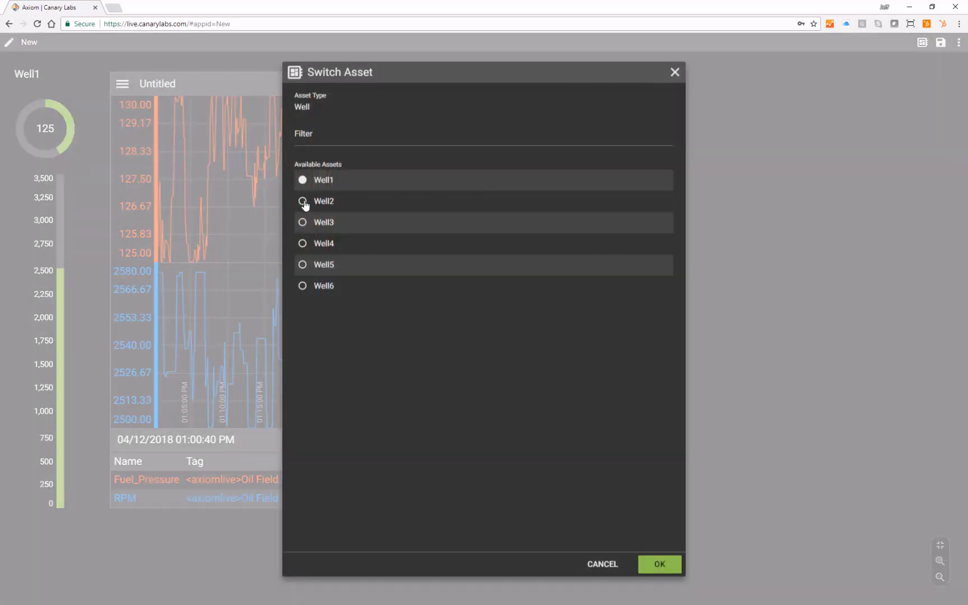
click(303, 202)
click(668, 565)
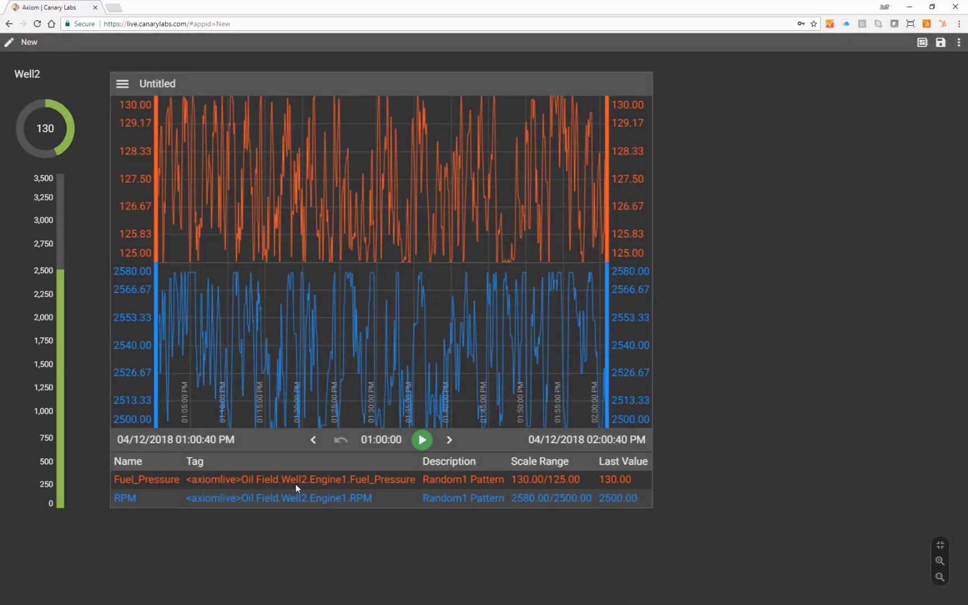
click(922, 43)
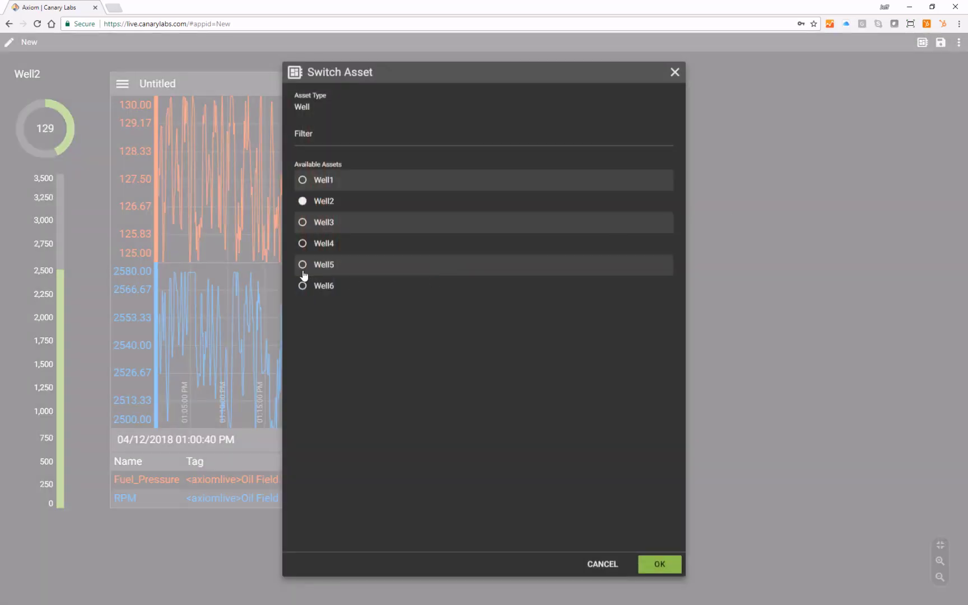
click(302, 268)
click(660, 565)
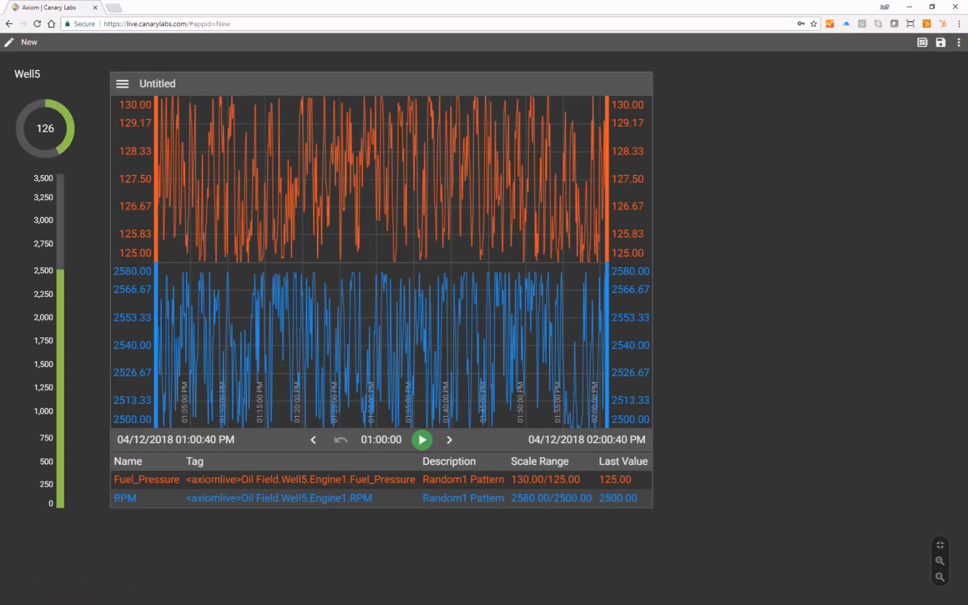
Reopen the screen for editing and shorten the trend graph from its lower edge to a height of about 408
click(8, 42)
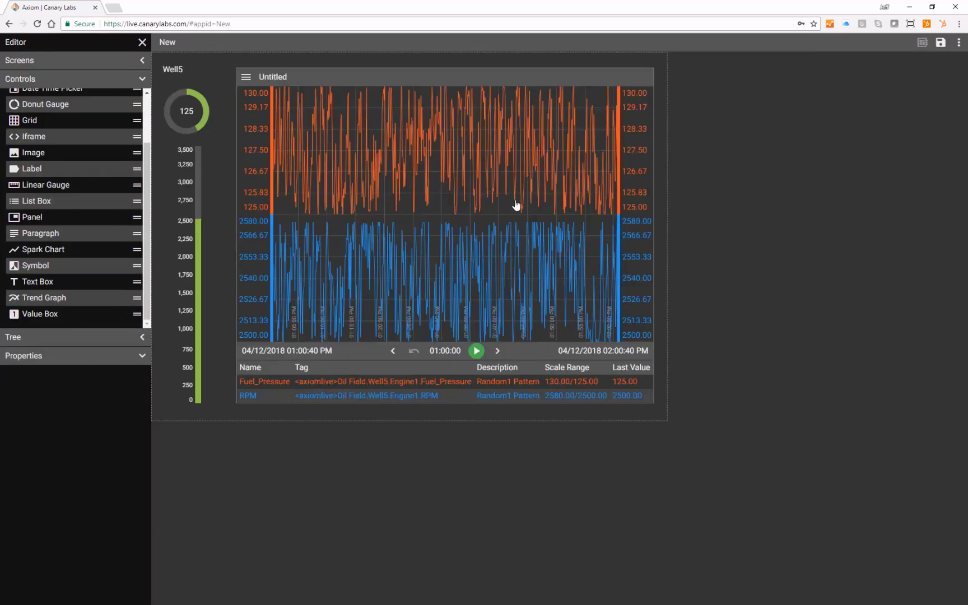
click(441, 266)
drag(445, 399, 447, 269)
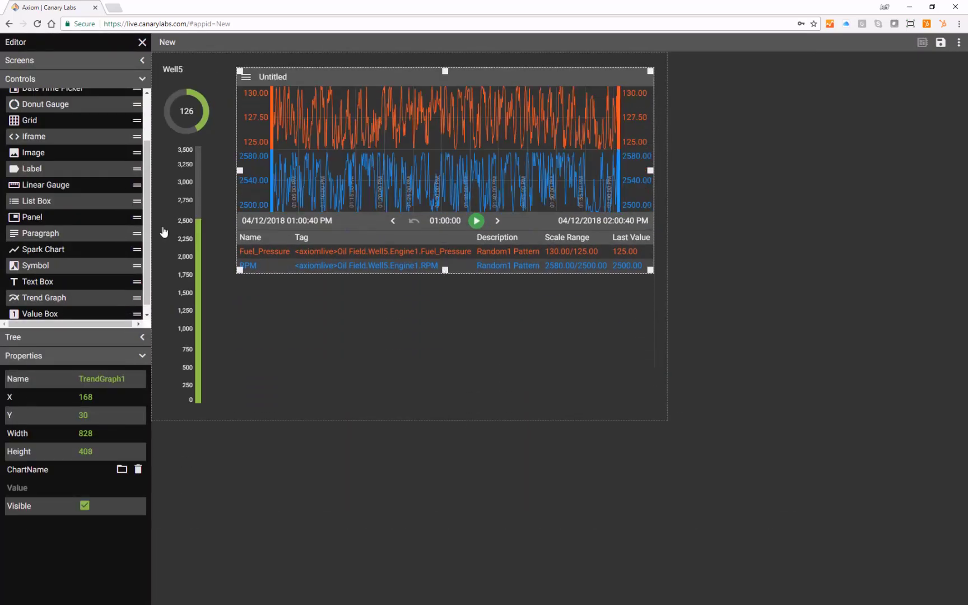
Add a Panel below the trend graph at about X 168, Y 456, and resize it to about 540 by 240
drag(136, 218, 272, 338)
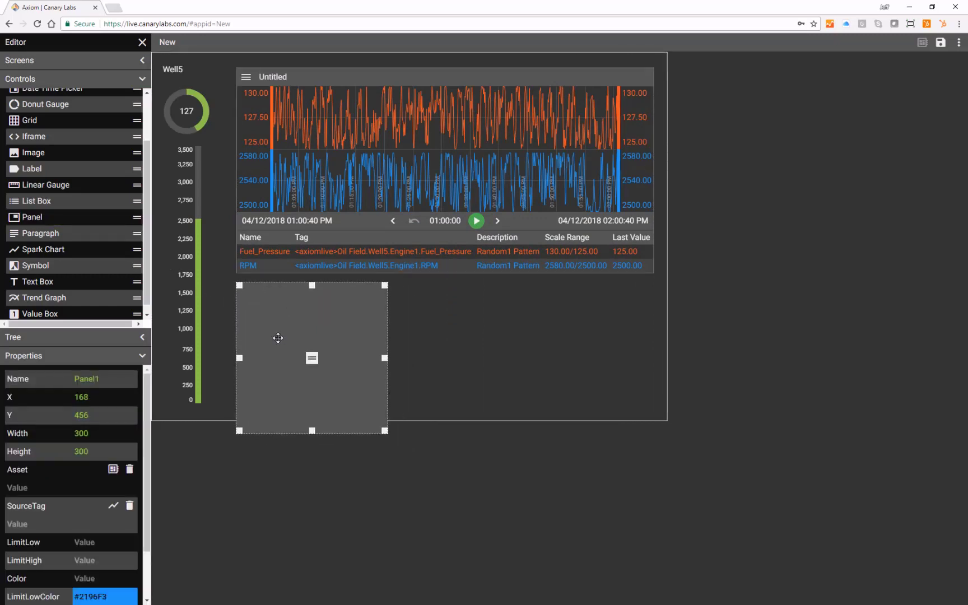
drag(312, 431, 311, 408)
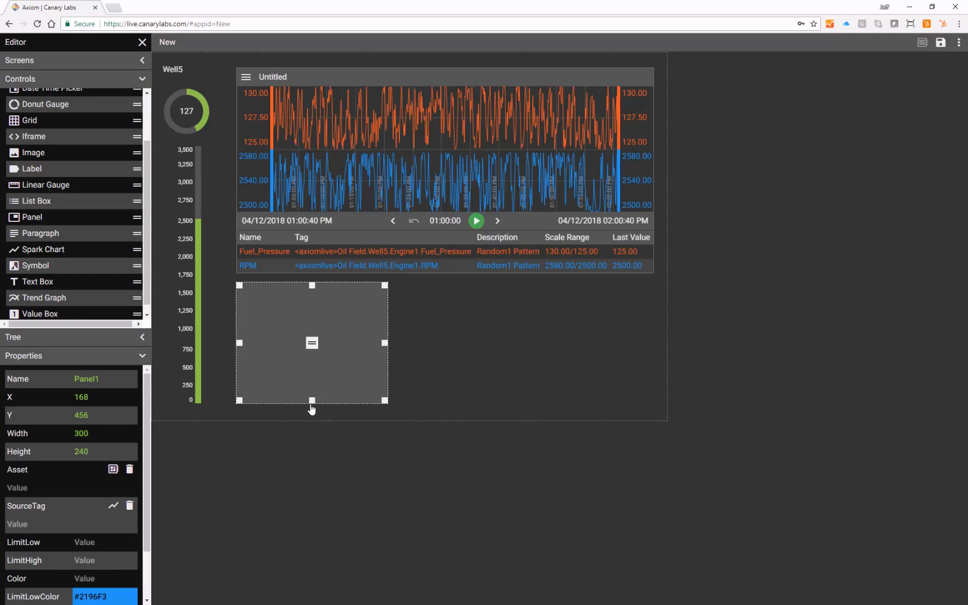
drag(385, 343, 506, 343)
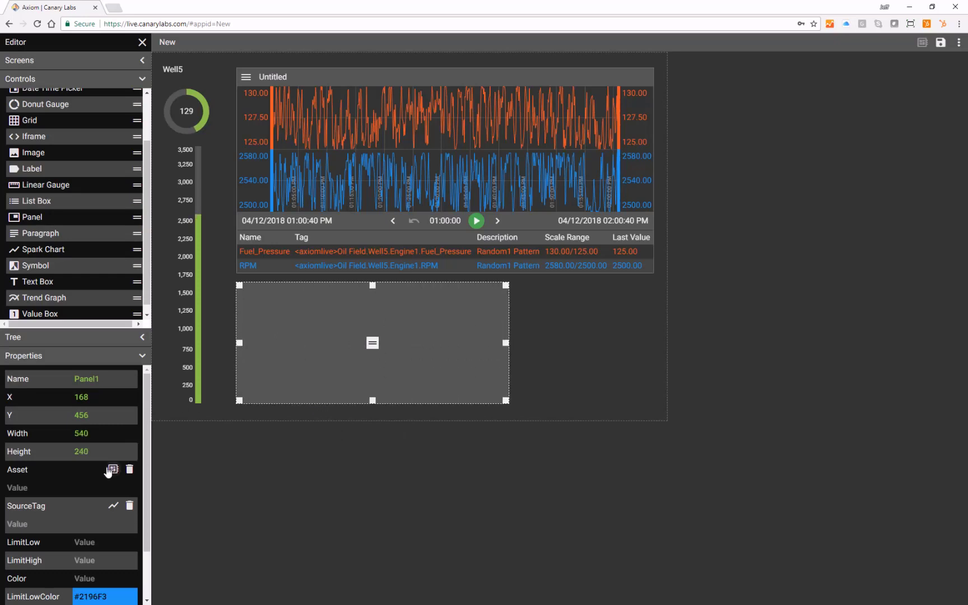
Assign the panel a Pump-type asset using the instance Well5.Pump1
click(112, 470)
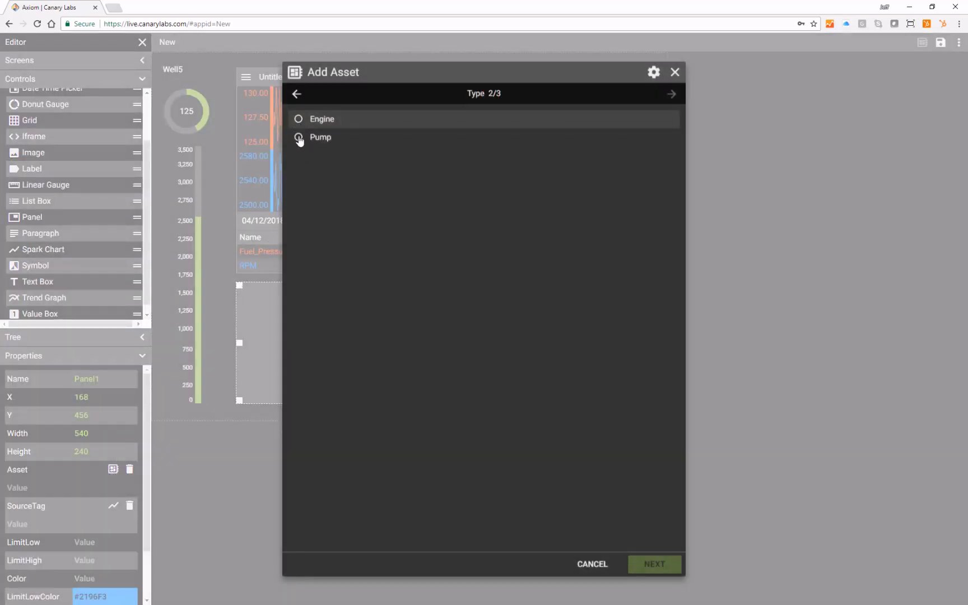
click(299, 138)
click(654, 564)
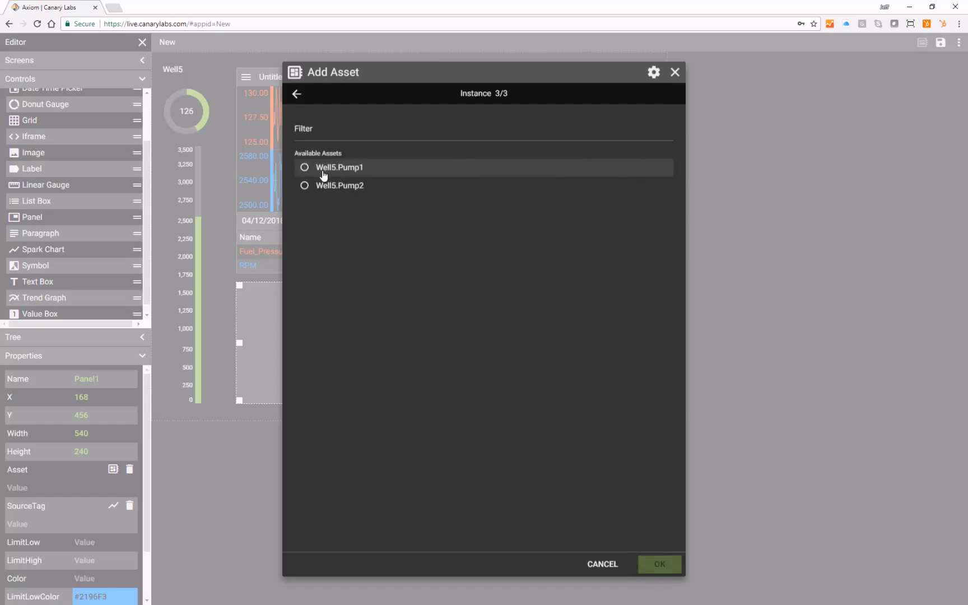
click(305, 168)
click(667, 567)
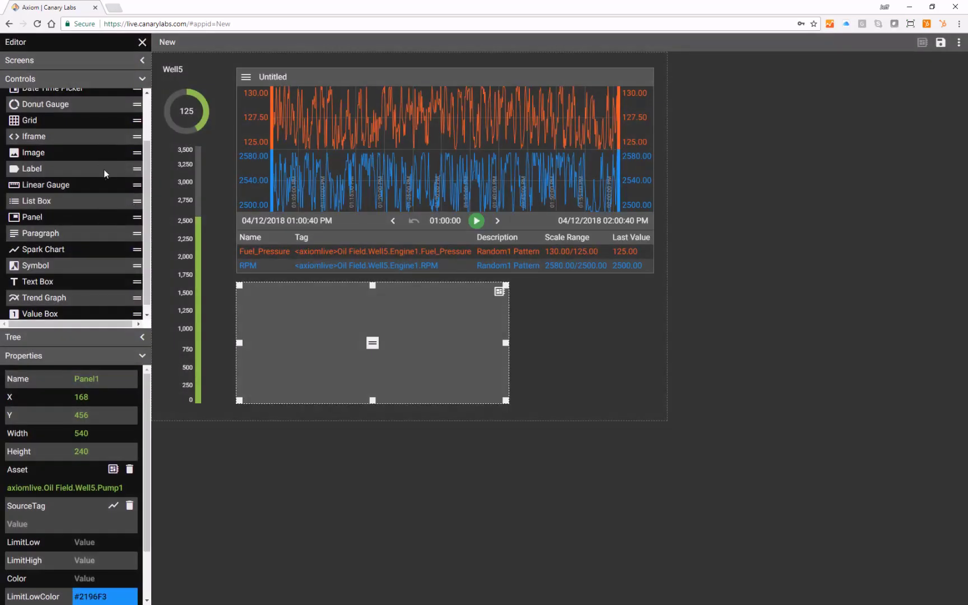
Add a Value Box inside the panel at about X 132, Y 72, with Oil Field.Well1.Pump1.Vibration as its source tag
scroll(106, 185, down, 1)
drag(136, 304, 405, 333)
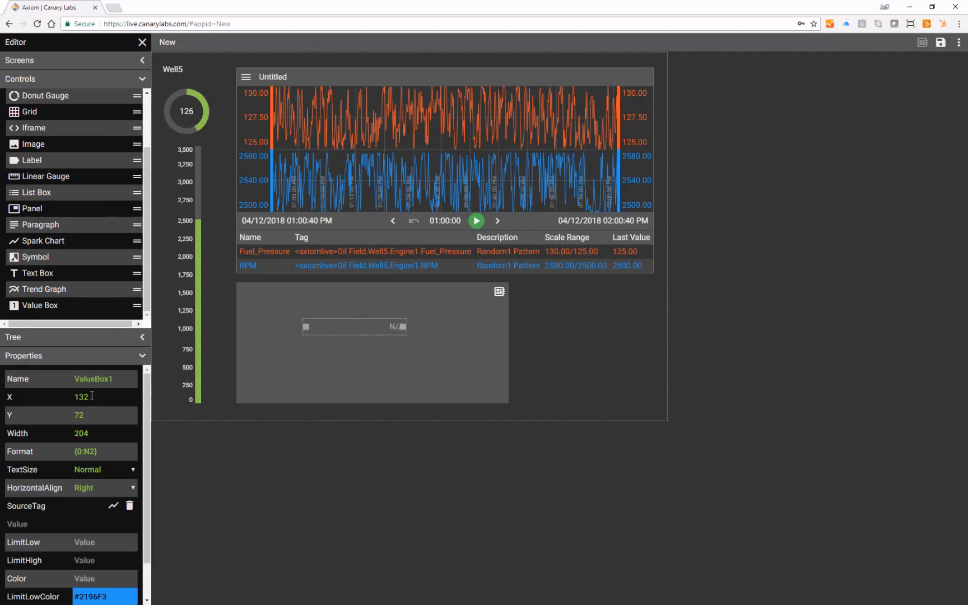
click(113, 506)
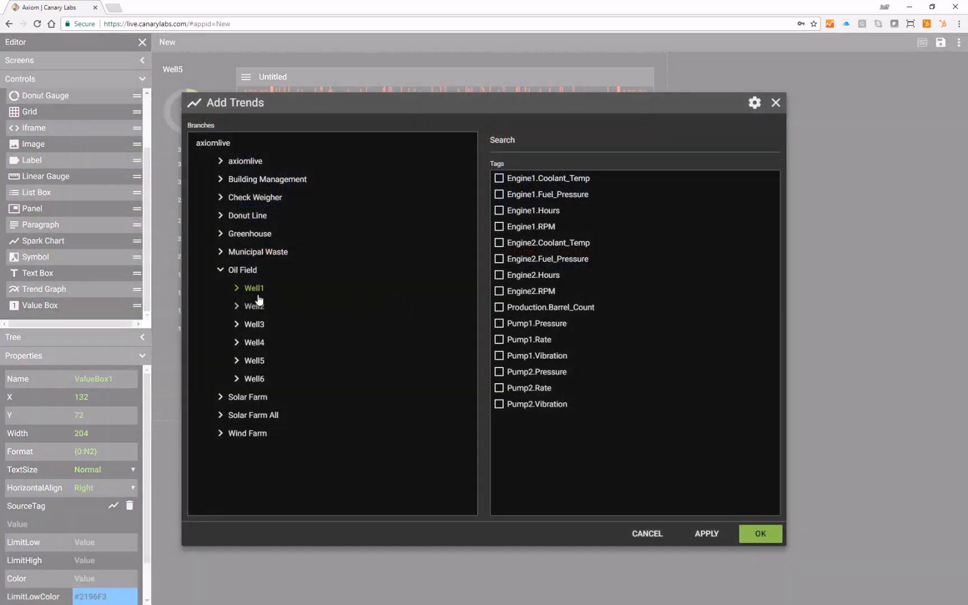
click(238, 288)
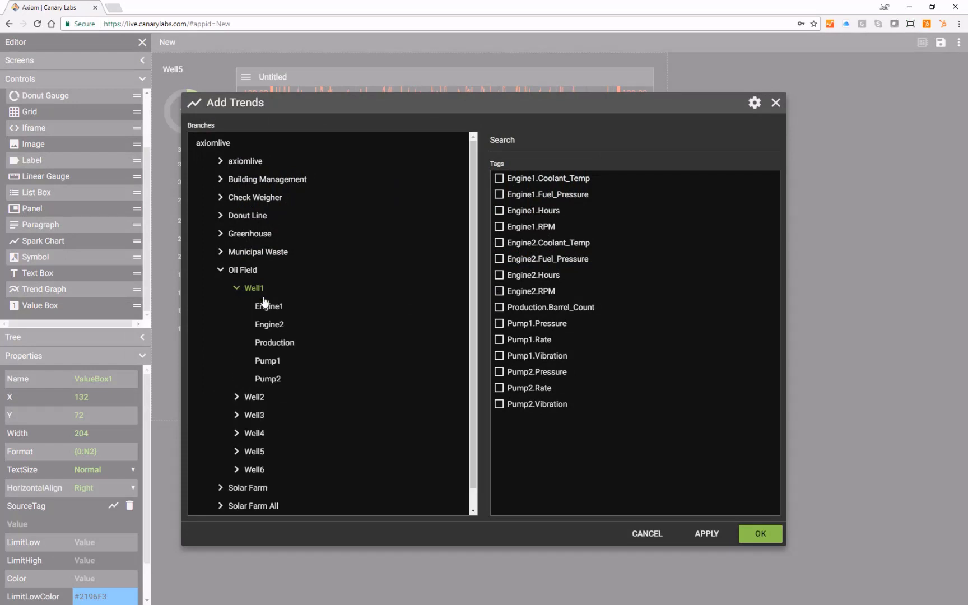
click(268, 360)
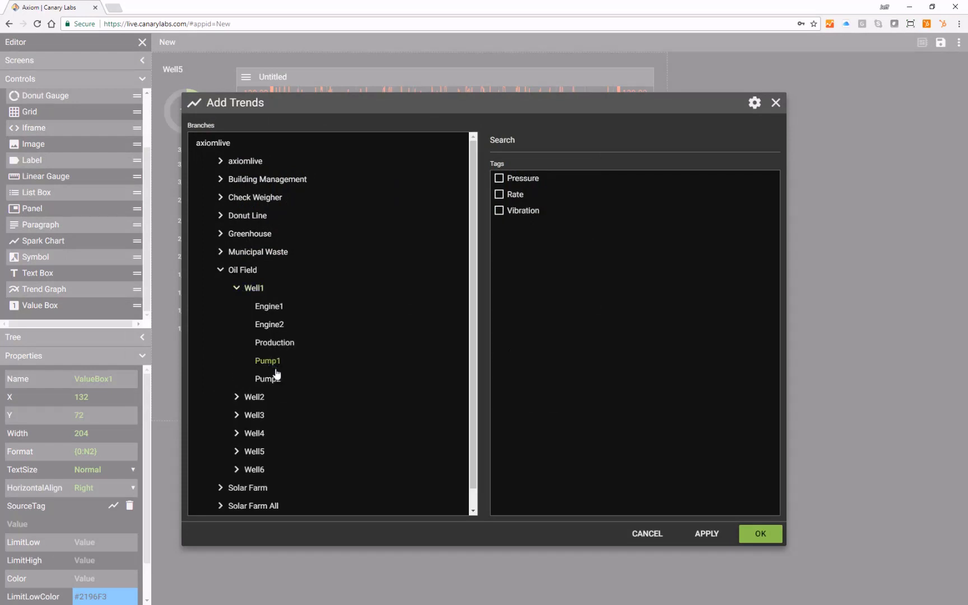
click(499, 212)
click(759, 534)
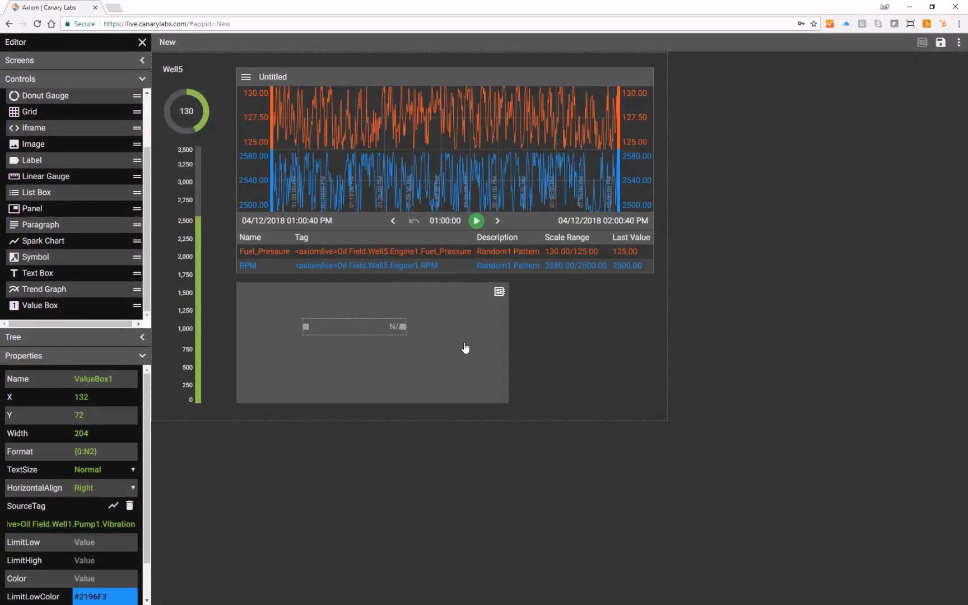
Add an Asset Label in the panel beside the vibration value at about X 120, Y 72, and exit the editor
scroll(84, 130, up, 3)
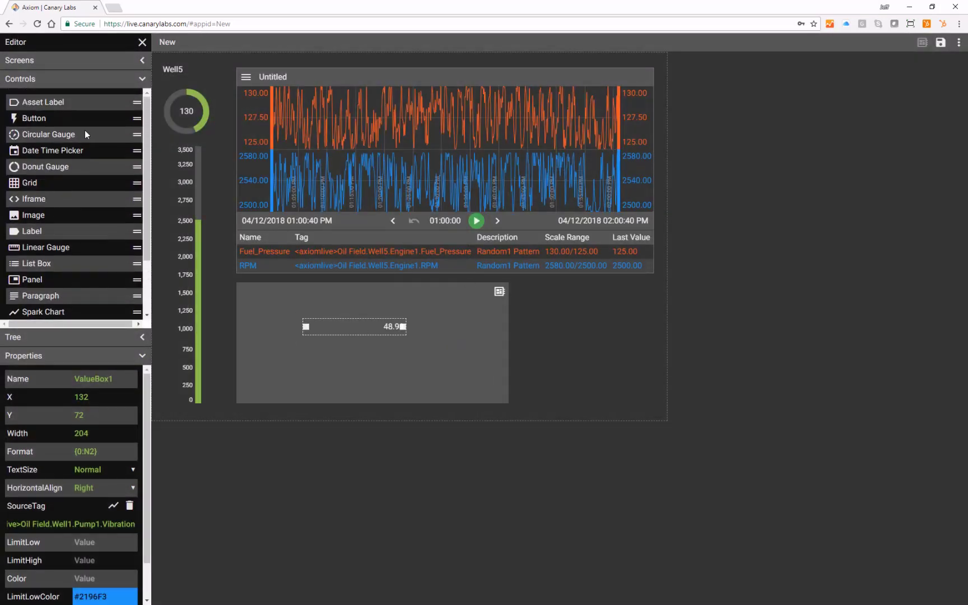
drag(141, 98, 347, 328)
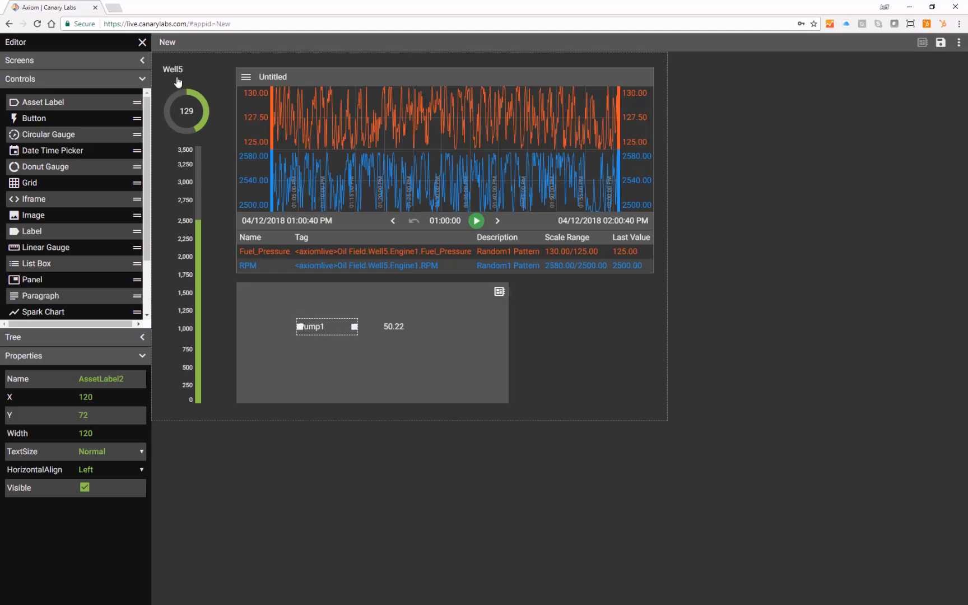
click(143, 43)
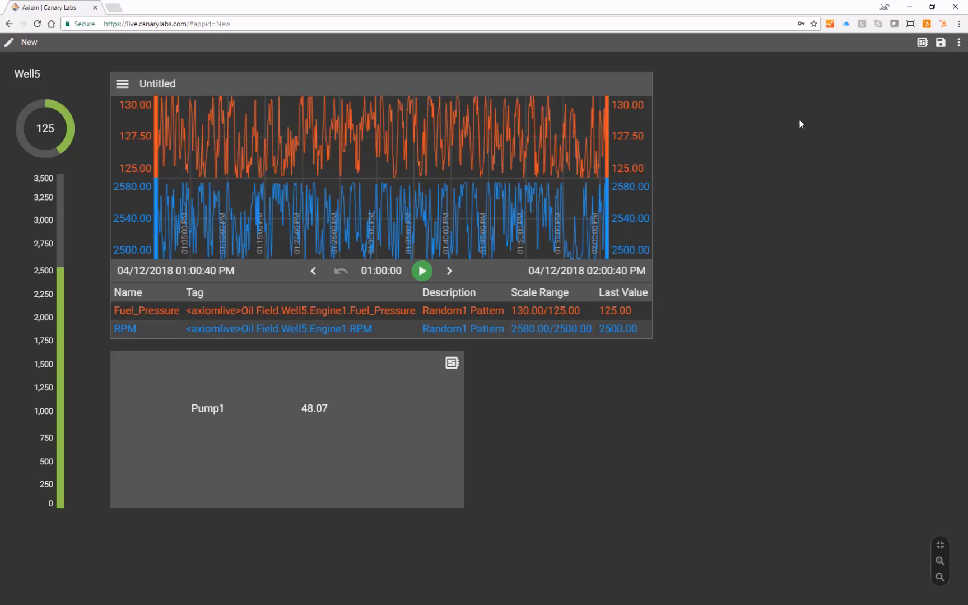
Switch the screen's asset to Well1 and the panel's asset to Well1.Pump2
click(922, 42)
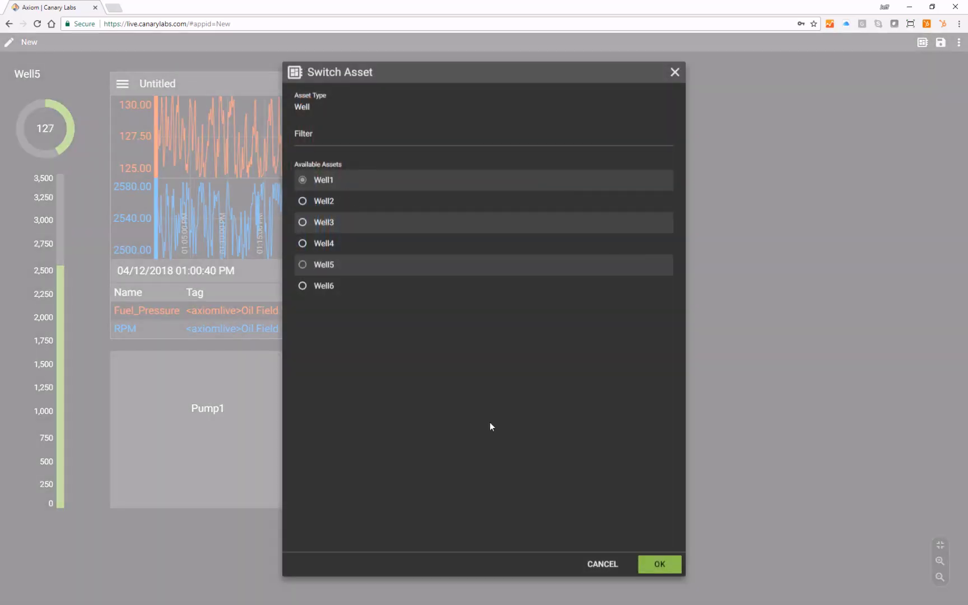
click(665, 566)
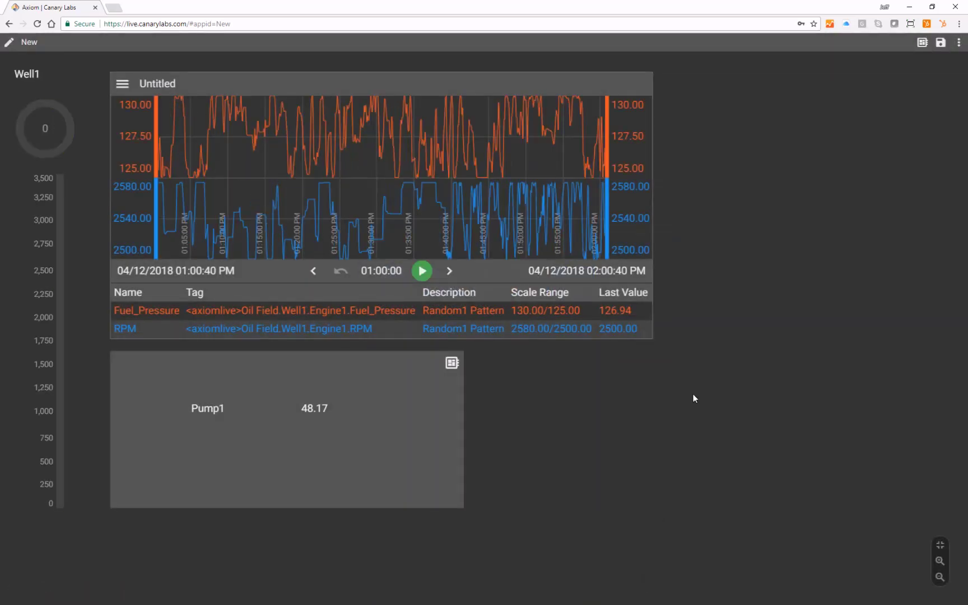
click(452, 363)
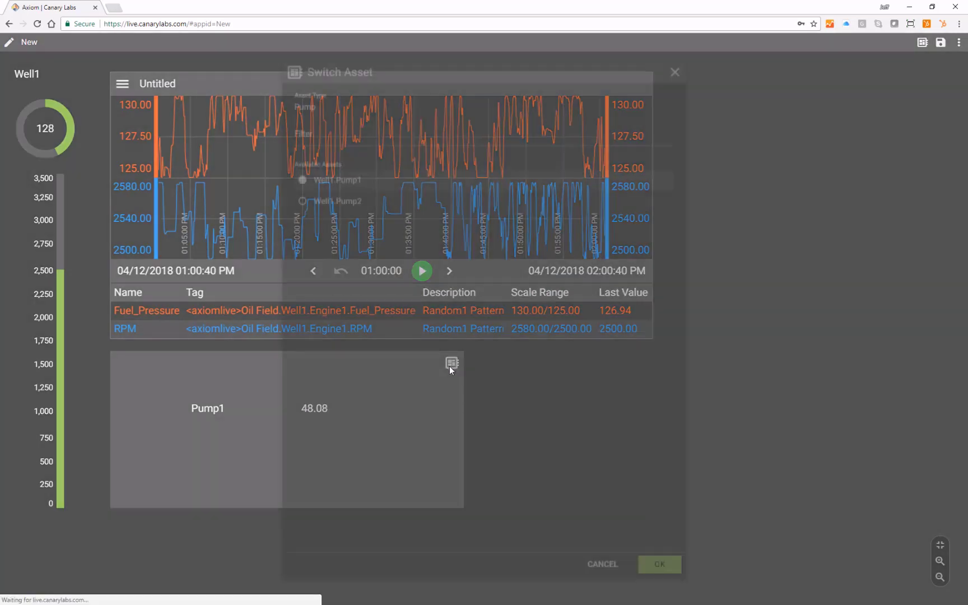
click(338, 205)
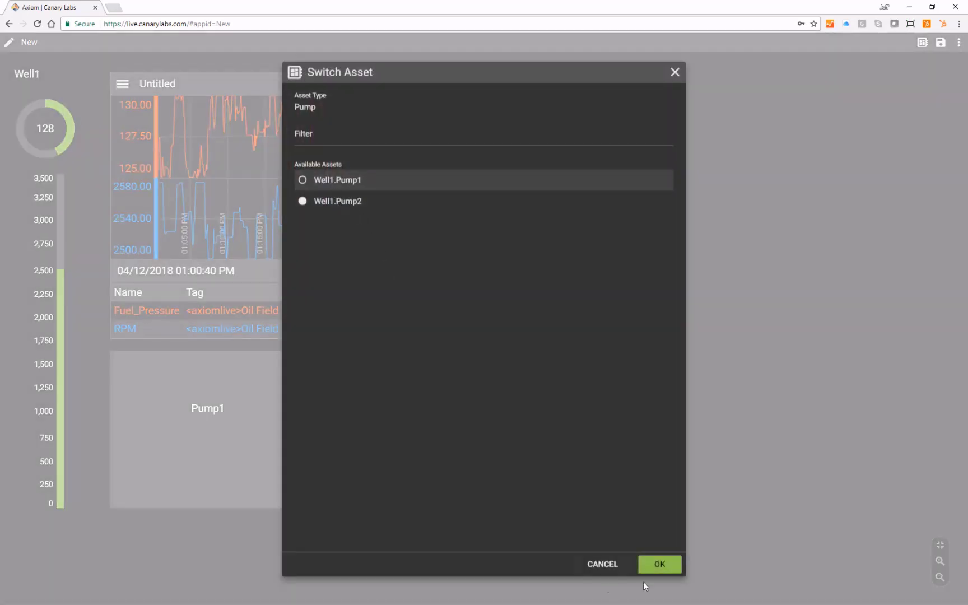
click(668, 569)
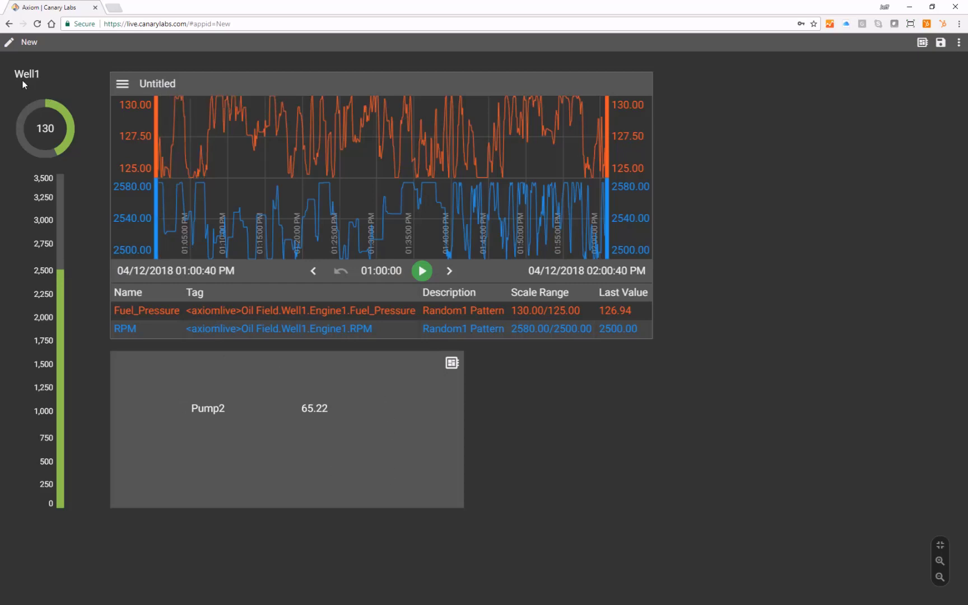
Switch the screen's asset to Well5 and the panel's asset to Well5.Pump1
click(919, 43)
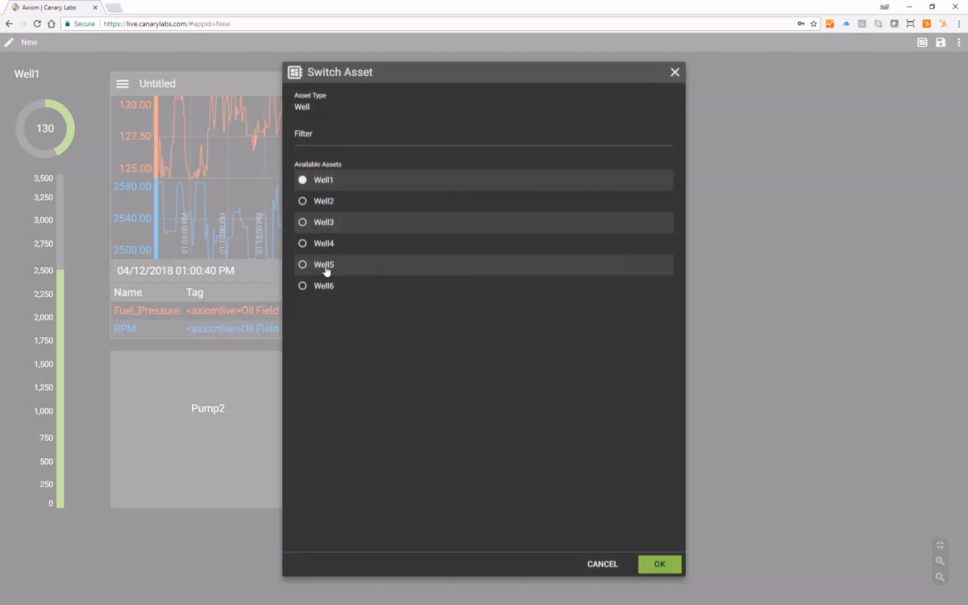
click(324, 266)
click(667, 569)
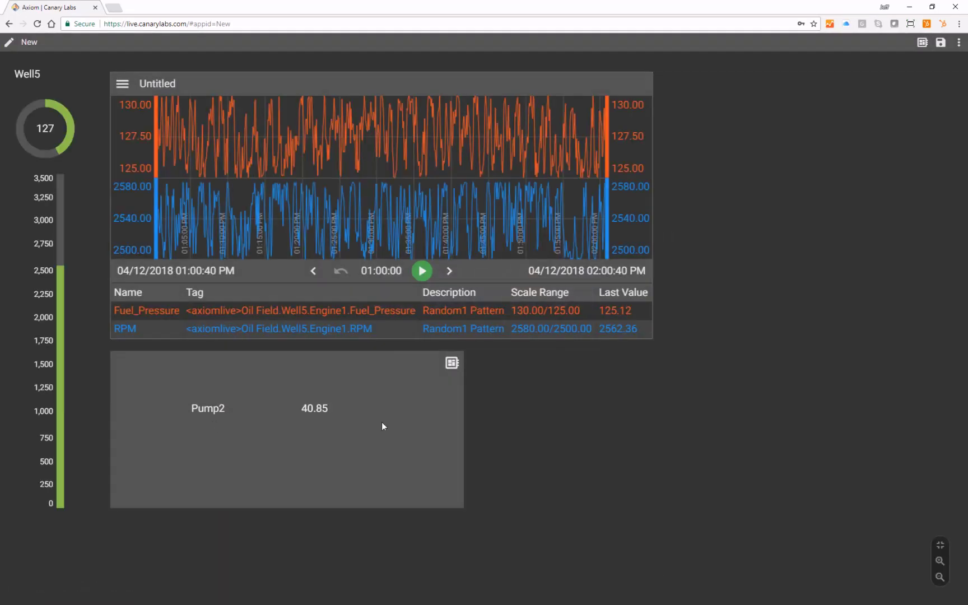
click(452, 363)
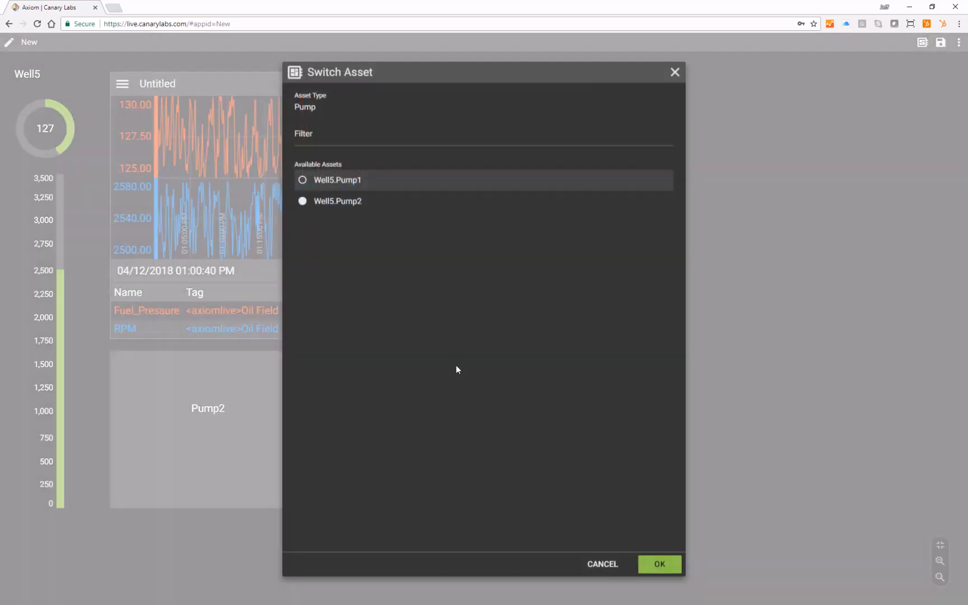
click(338, 180)
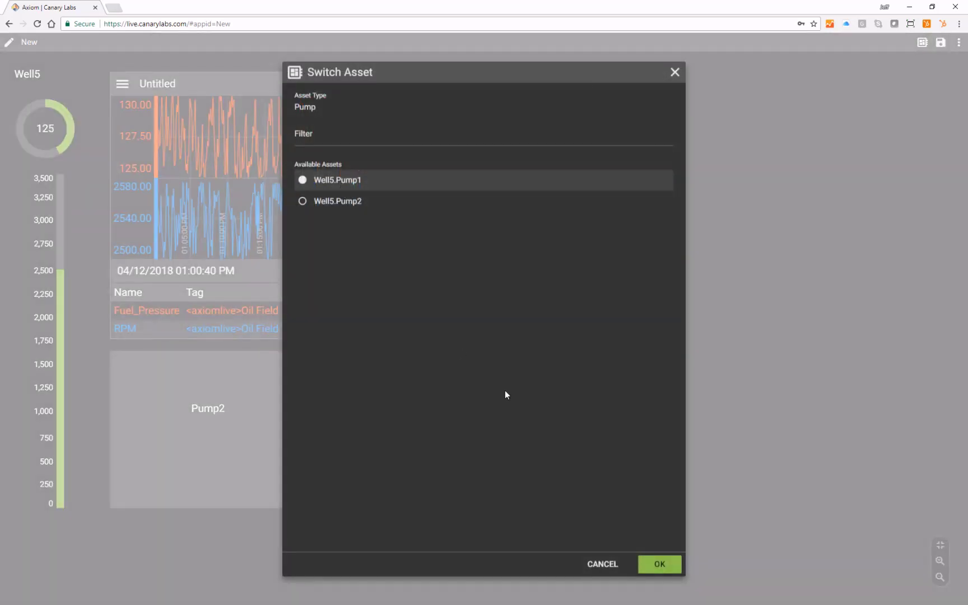
click(658, 567)
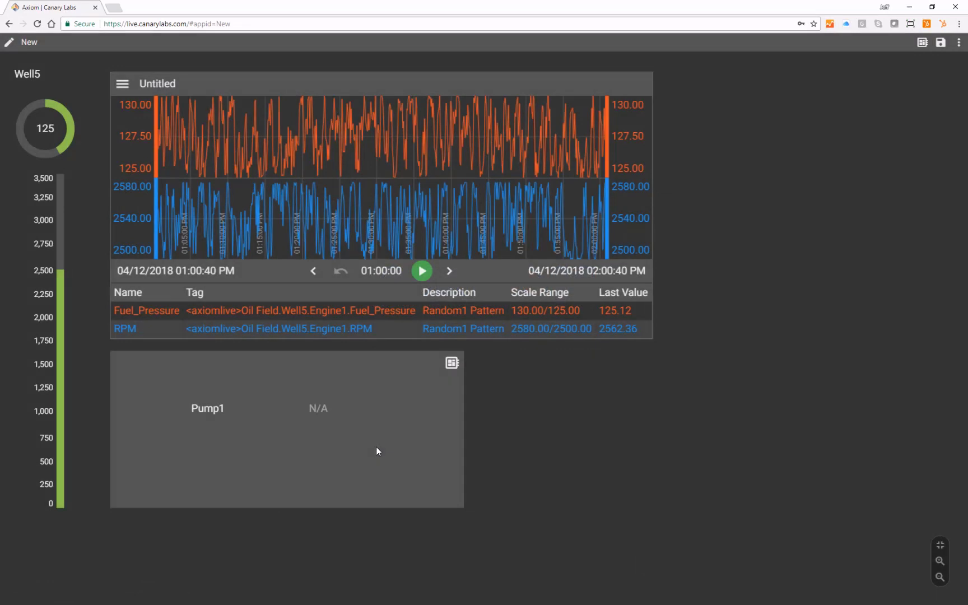